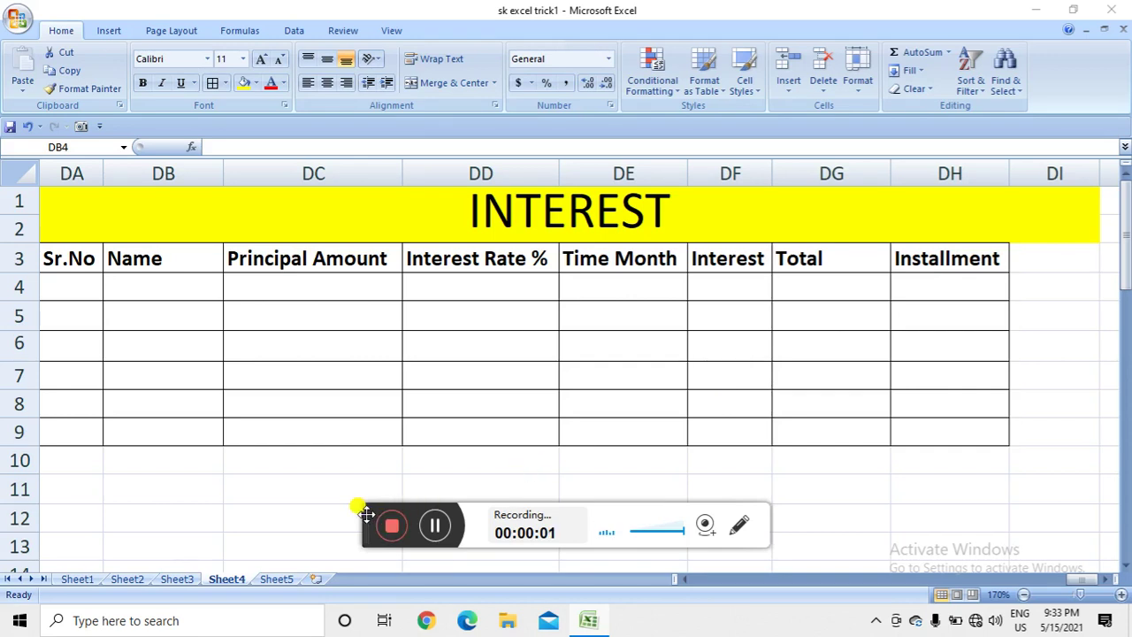
# Enter the first borrower's name in row 4 of the INTEREST table
pyautogui.moveTo(367, 513); pyautogui.dragTo(363, 601)
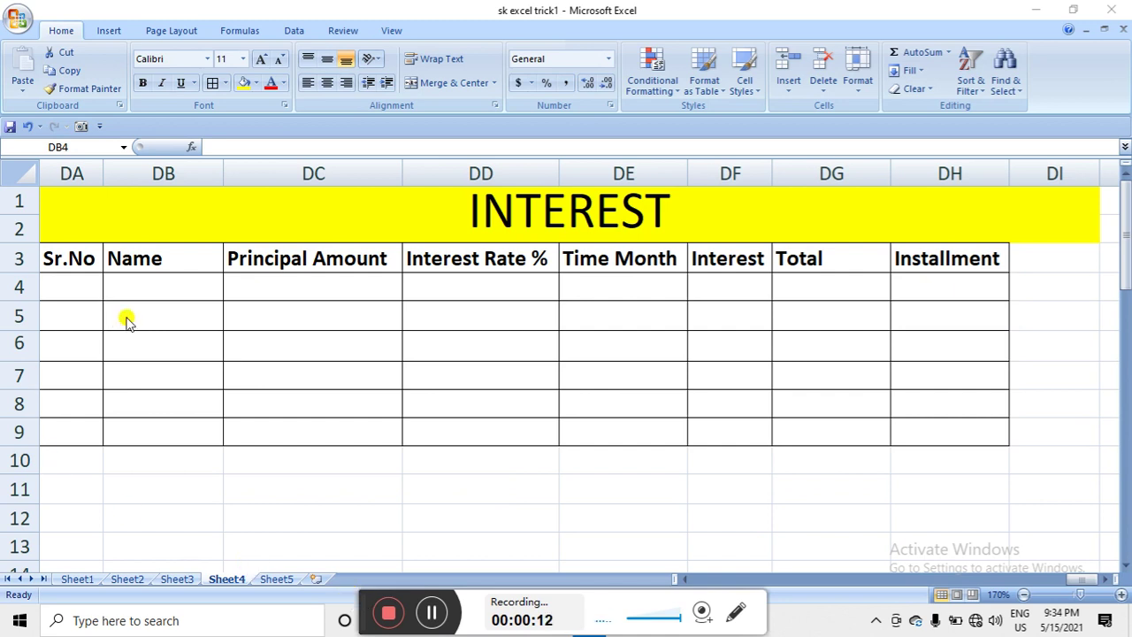
pyautogui.click(147, 287)
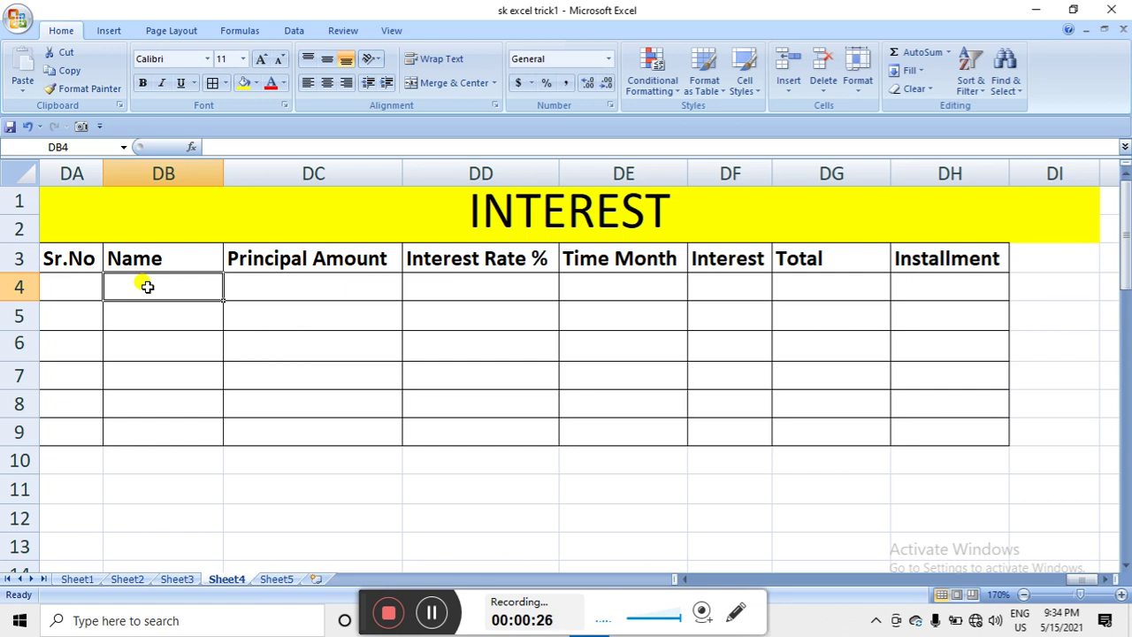
pyautogui.write('su')
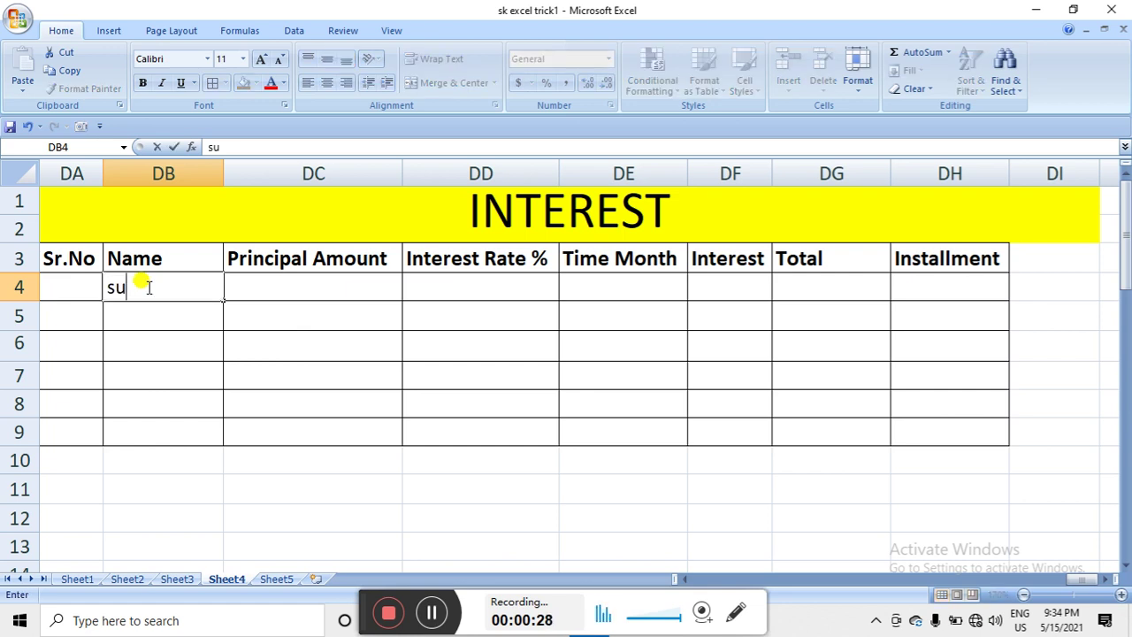
pyautogui.write('mit S')
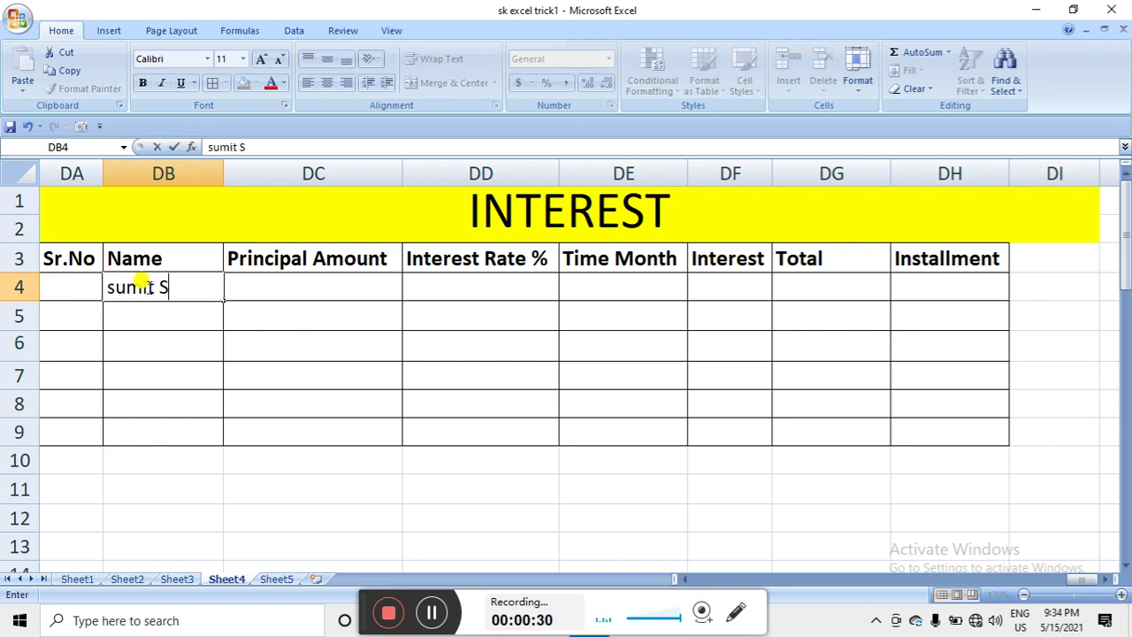
pyautogui.write('in')
pyautogui.press('BackSpace')
pyautogui.press('BackSpace')
pyautogui.press('BackSpace')
pyautogui.press('BackSpace')
pyautogui.press('BackSpace')
pyautogui.press('BackSpace')
pyautogui.press('BackSpace')
pyautogui.press('BackSpace')
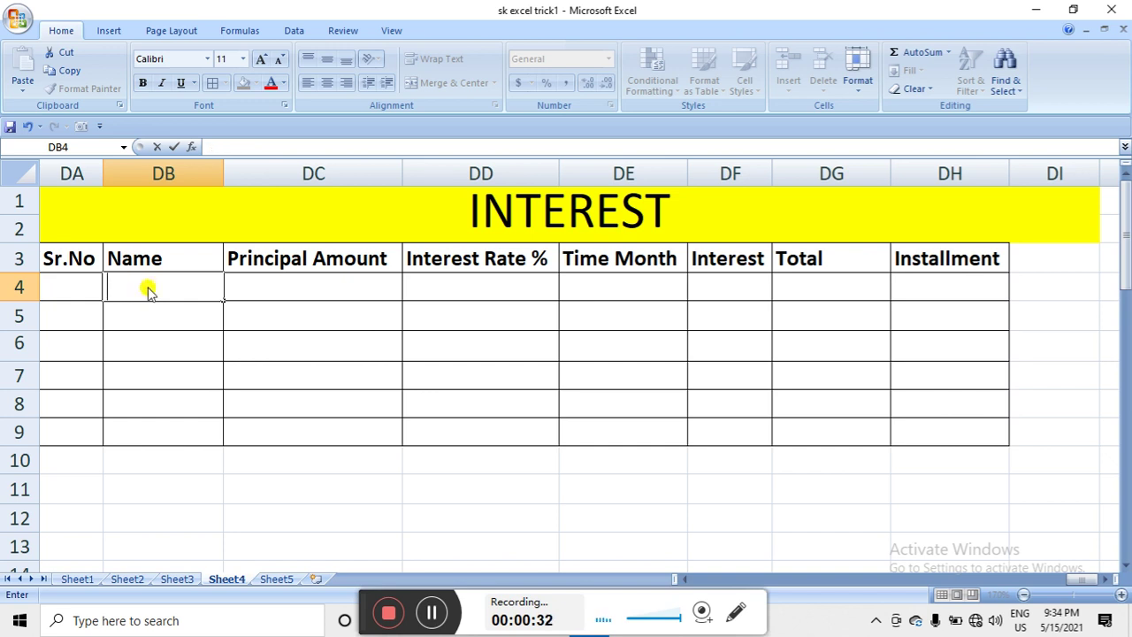
pyautogui.write('Sumit ')
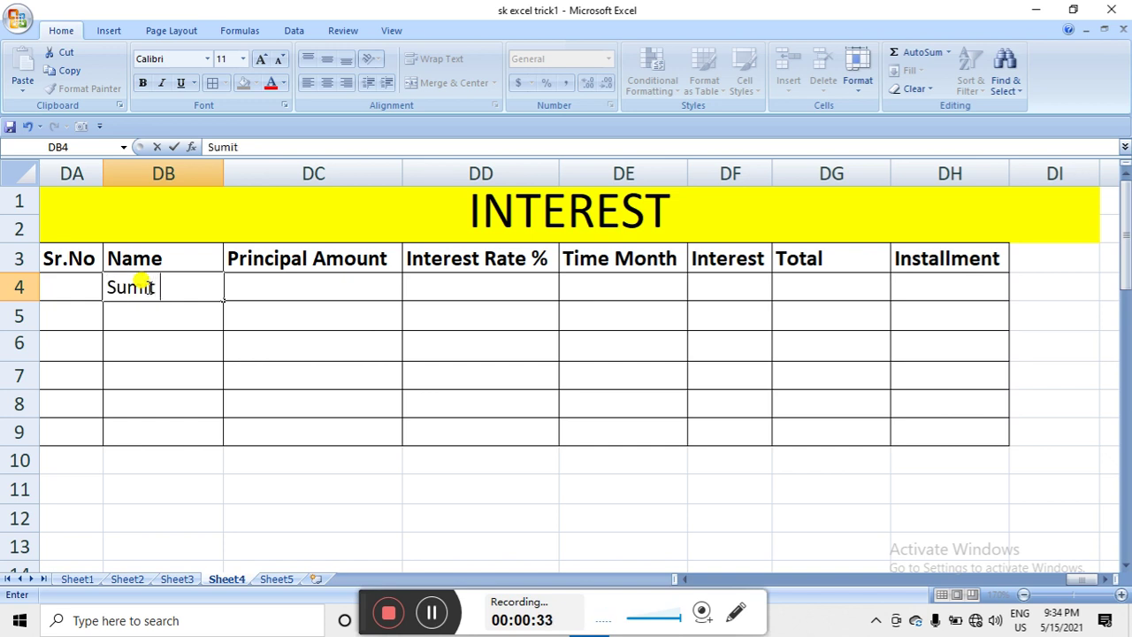
pyautogui.write('Singh')
pyautogui.press('Return')
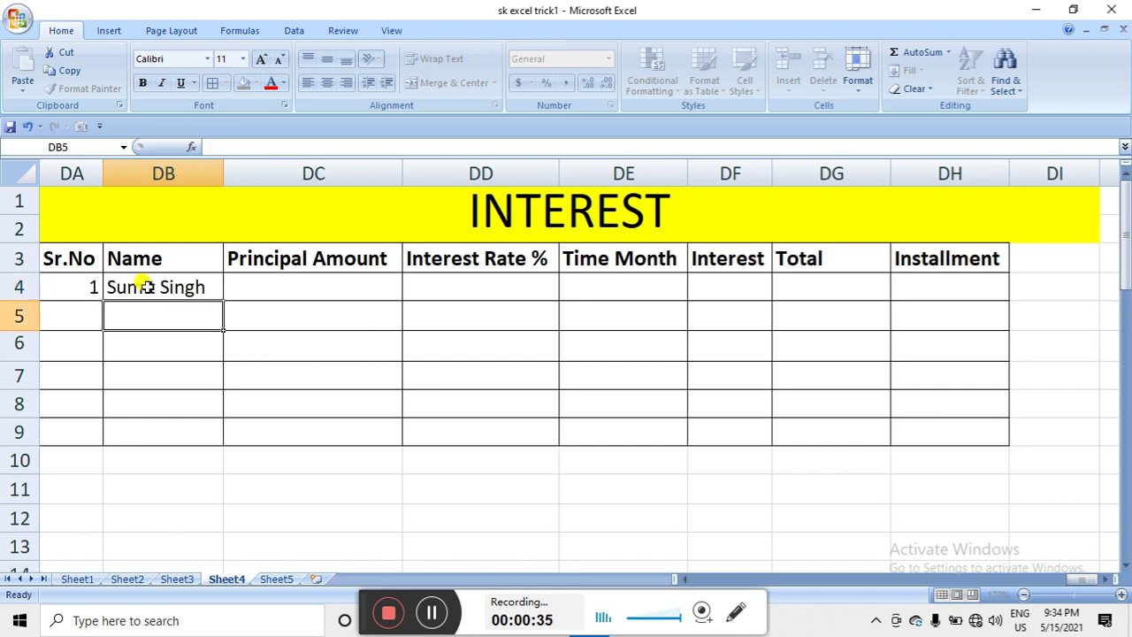
pyautogui.press('Right')
pyautogui.press('Up')
# Enter a principal amount of 60000 in row 4
pyautogui.write('5')
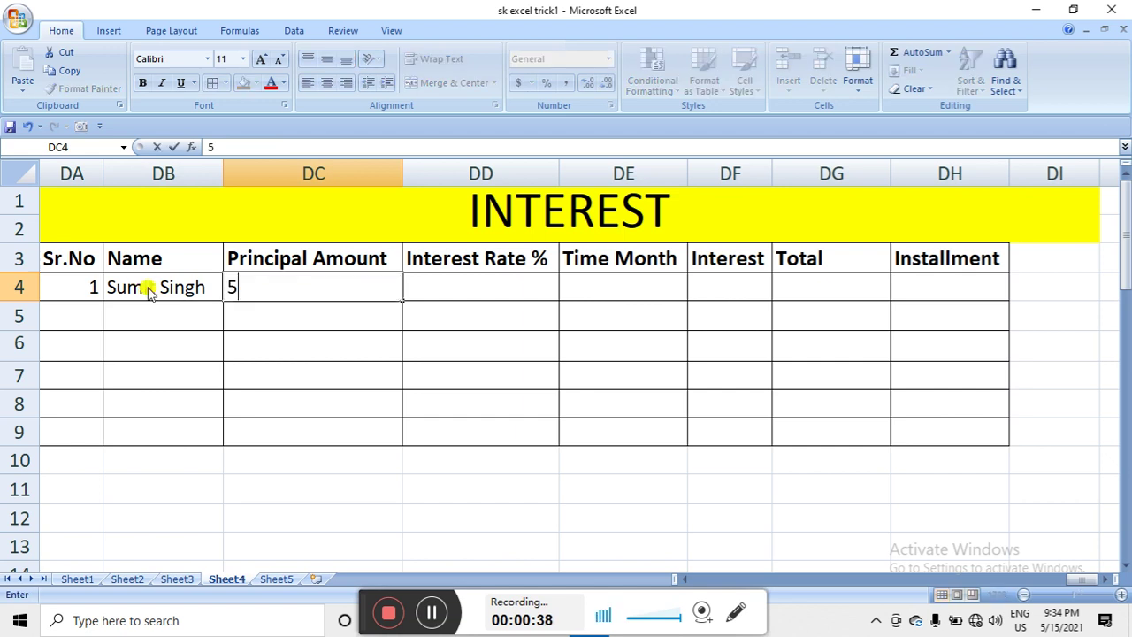
pyautogui.write('0000')
pyautogui.press('BackSpace')
pyautogui.press('BackSpace')
pyautogui.press('BackSpace')
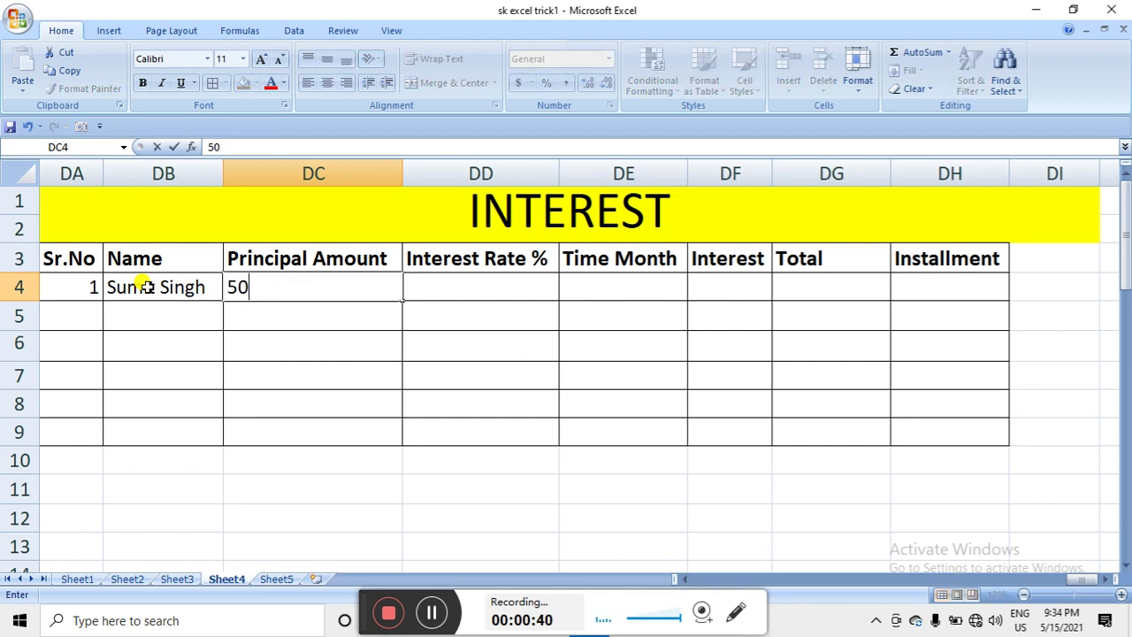
pyautogui.press('BackSpace')
pyautogui.press('BackSpace')
pyautogui.write('60000')
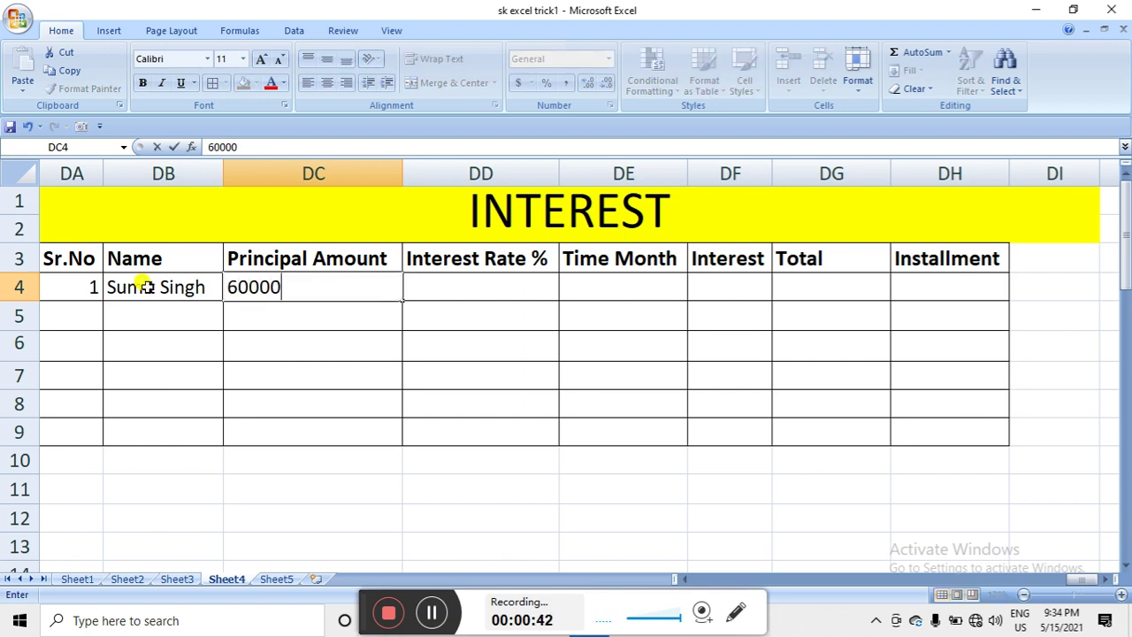
pyautogui.press('Return')
pyautogui.press('Right')
pyautogui.press('Up')
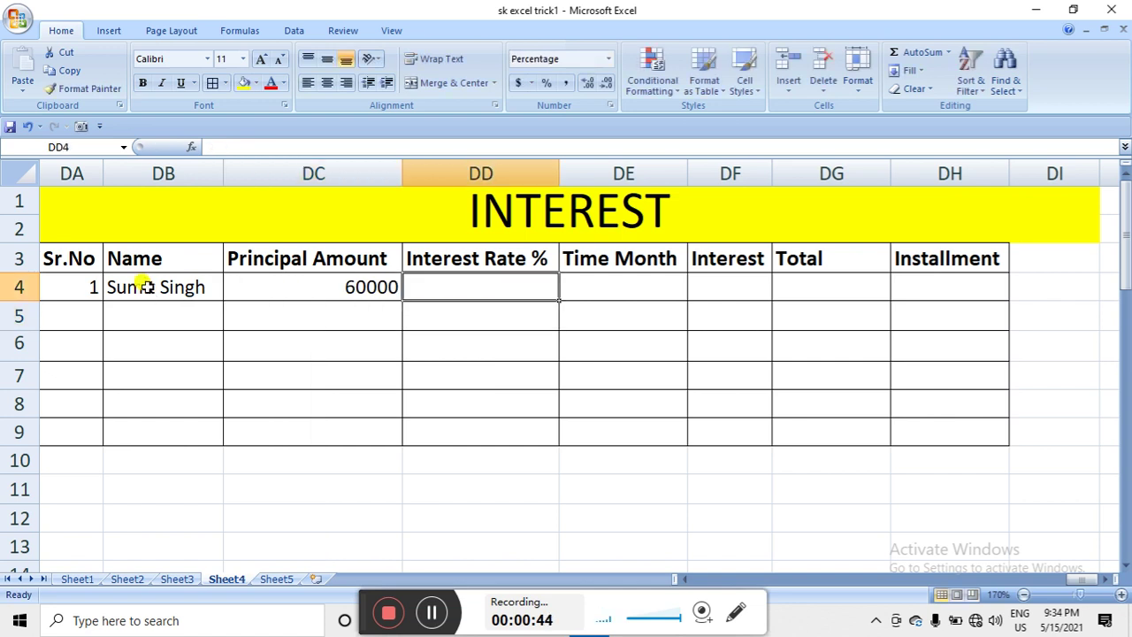
# Set row 4's interest rate to 2% and the time to 3 months
pyautogui.write('2')
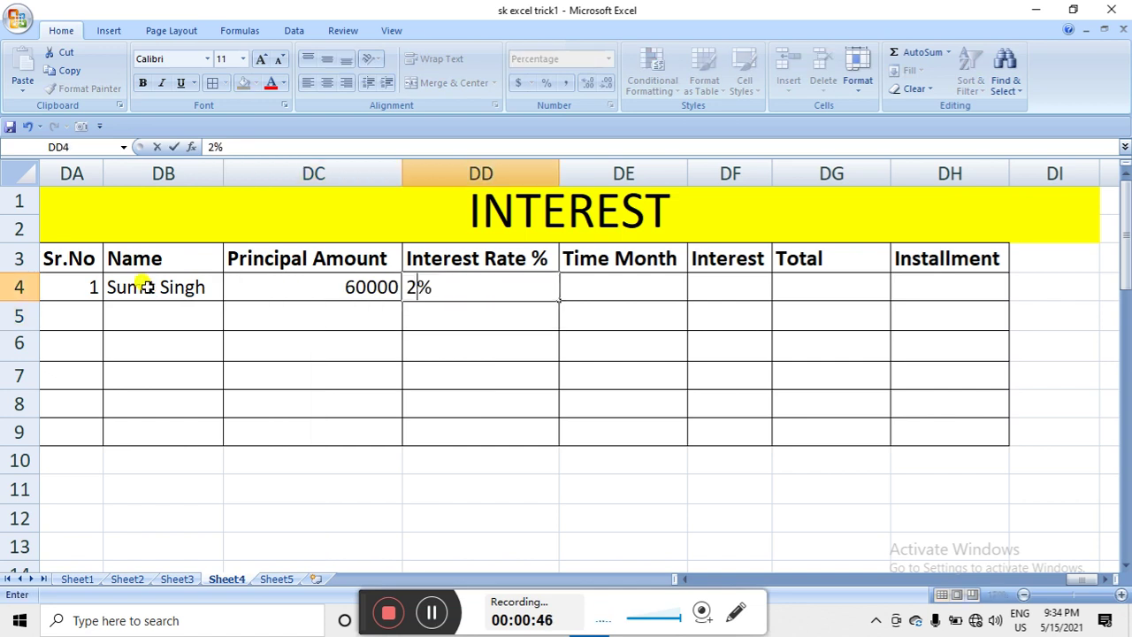
pyautogui.press('Return')
pyautogui.press('Right')
pyautogui.press('Up')
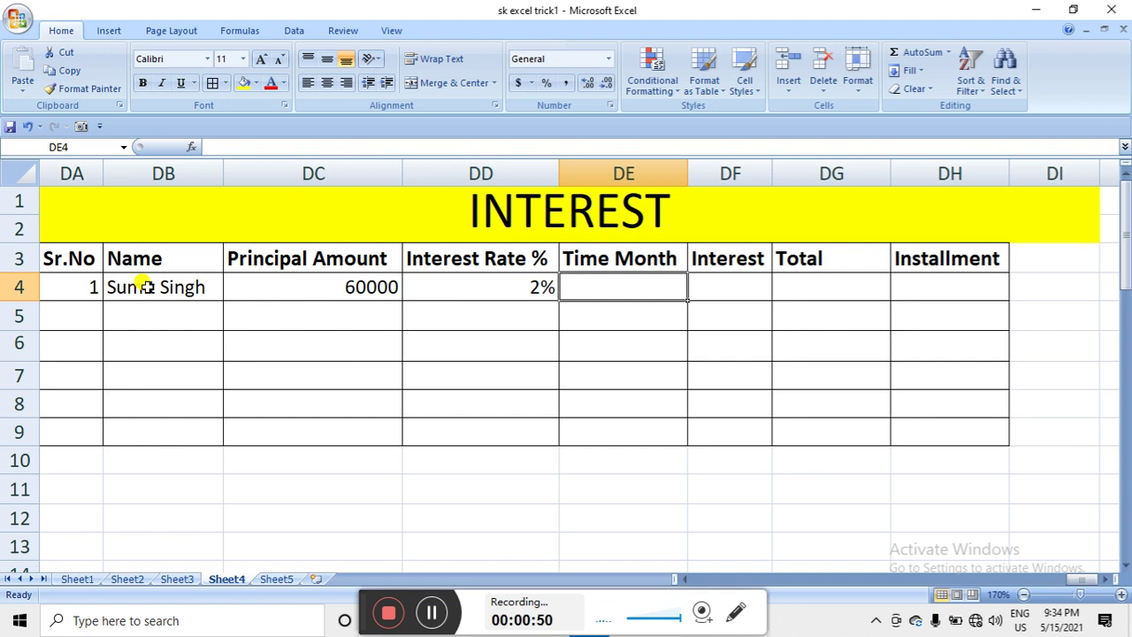
pyautogui.write('3')
pyautogui.press('Return')
pyautogui.press('Right')
pyautogui.press('Up')
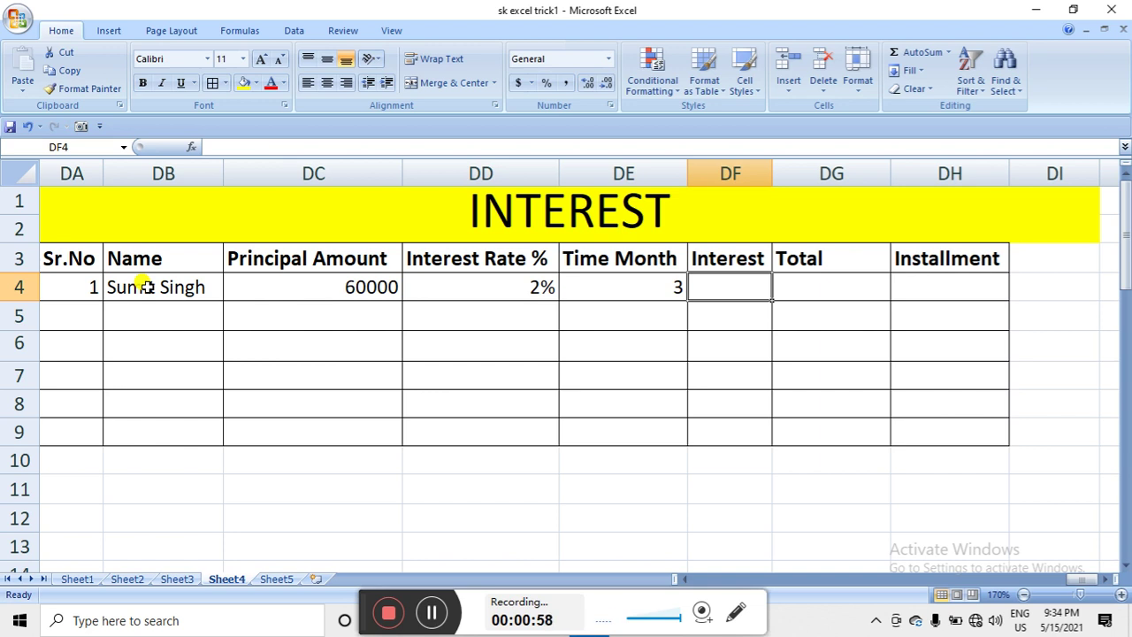
# Enter =(DC4*DD4*DE4) in DF4 so row 4's Interest shows 3600
pyautogui.write('=')
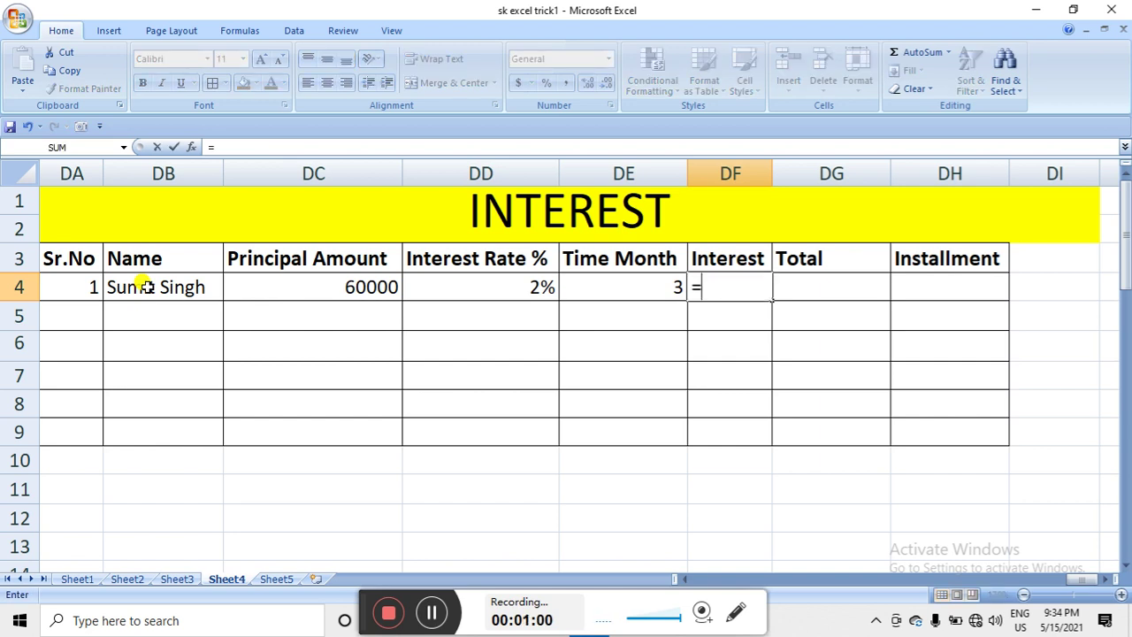
pyautogui.write('(')
pyautogui.click(230, 286)
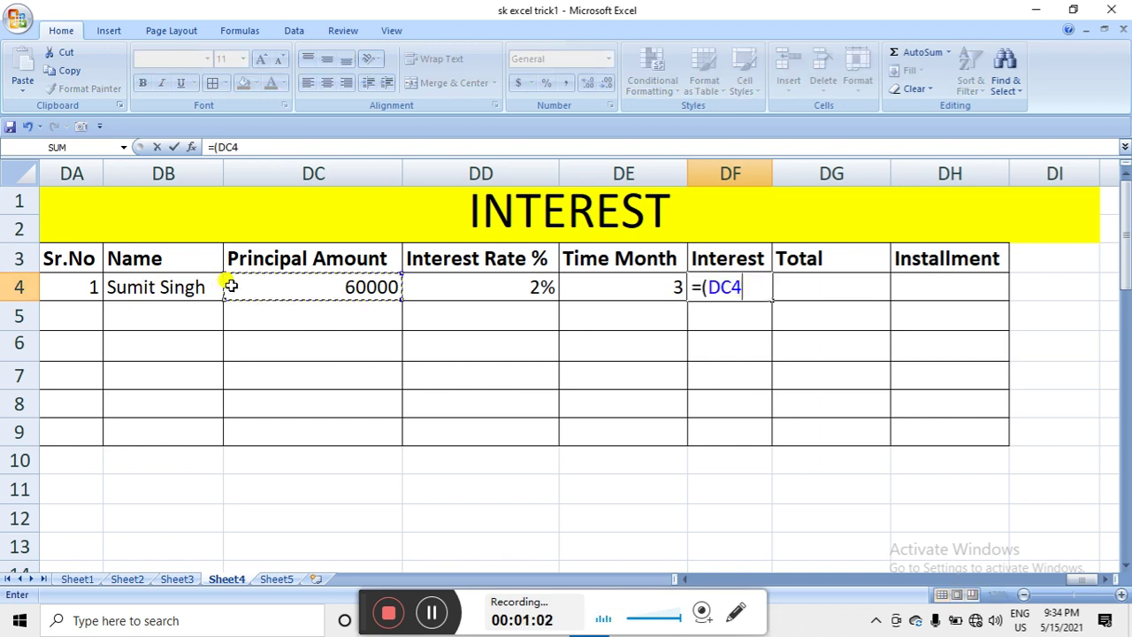
pyautogui.write('*')
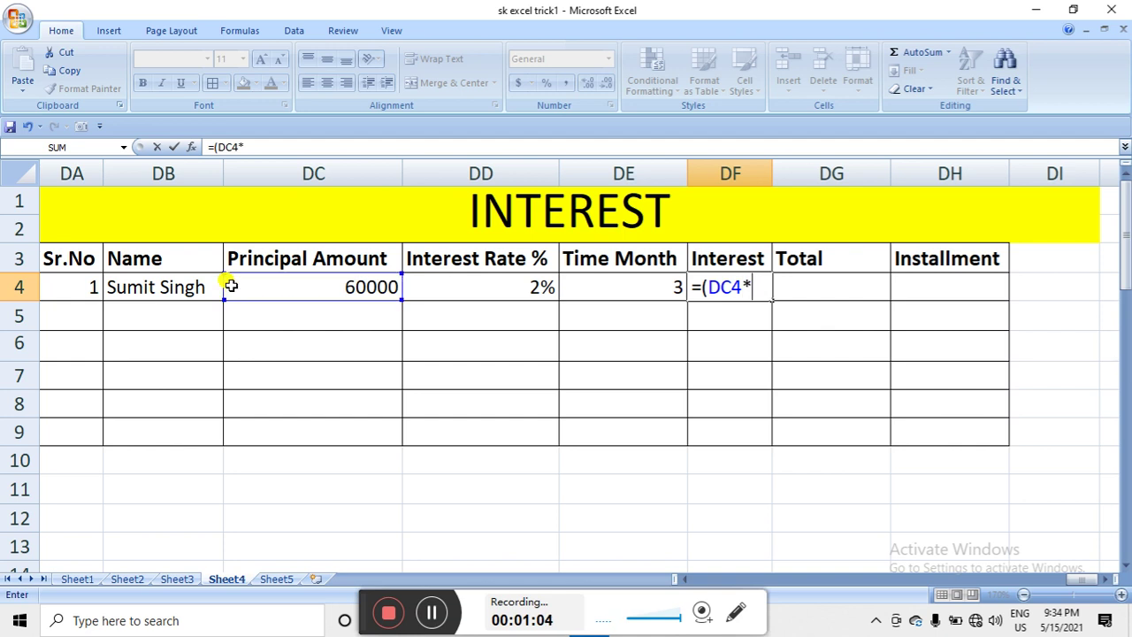
pyautogui.click(462, 277)
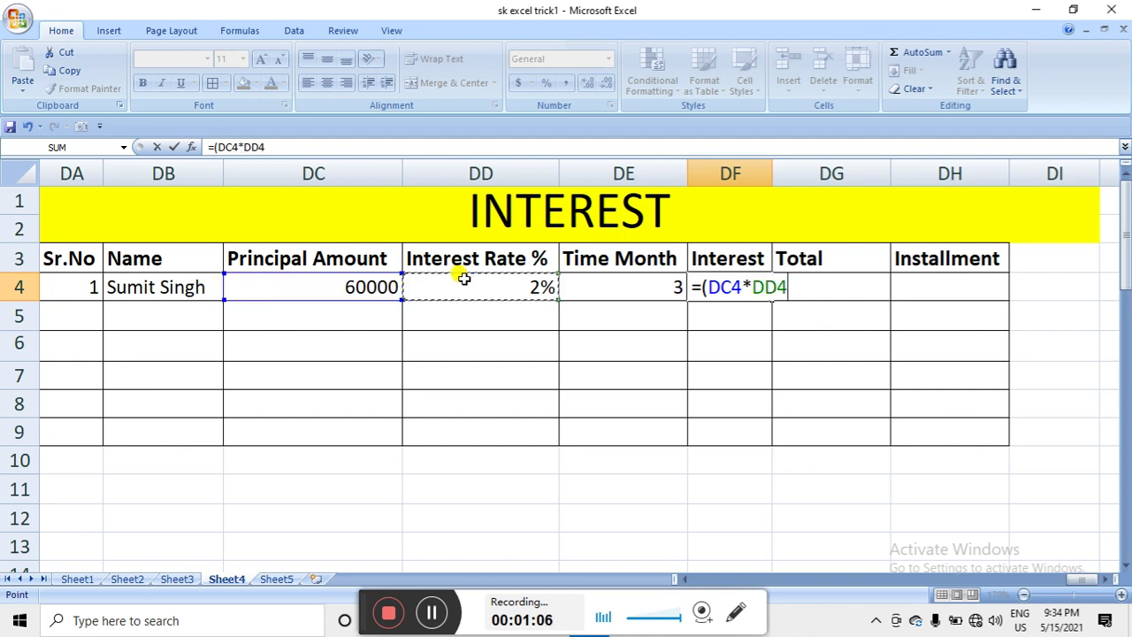
pyautogui.write('*')
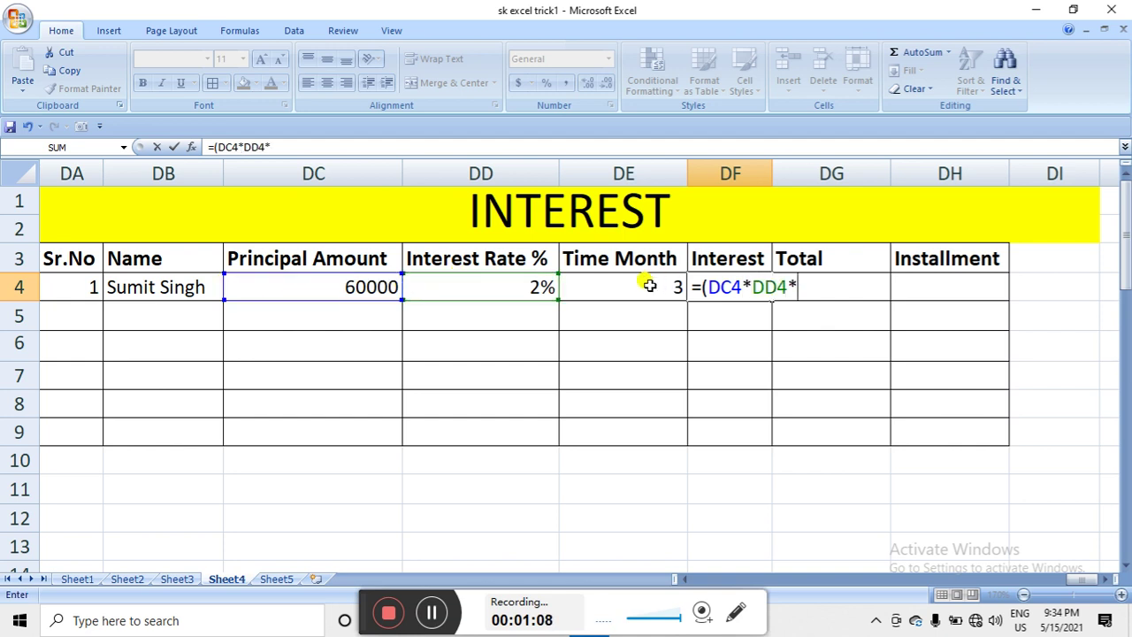
pyautogui.click(648, 286)
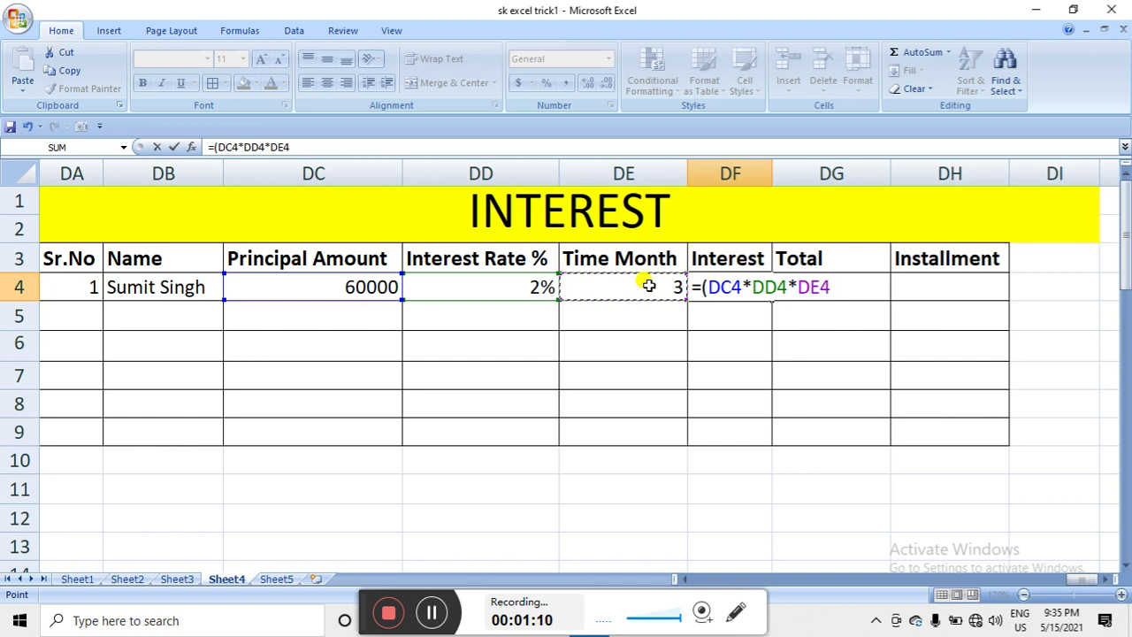
pyautogui.write(')')
pyautogui.press('Return')
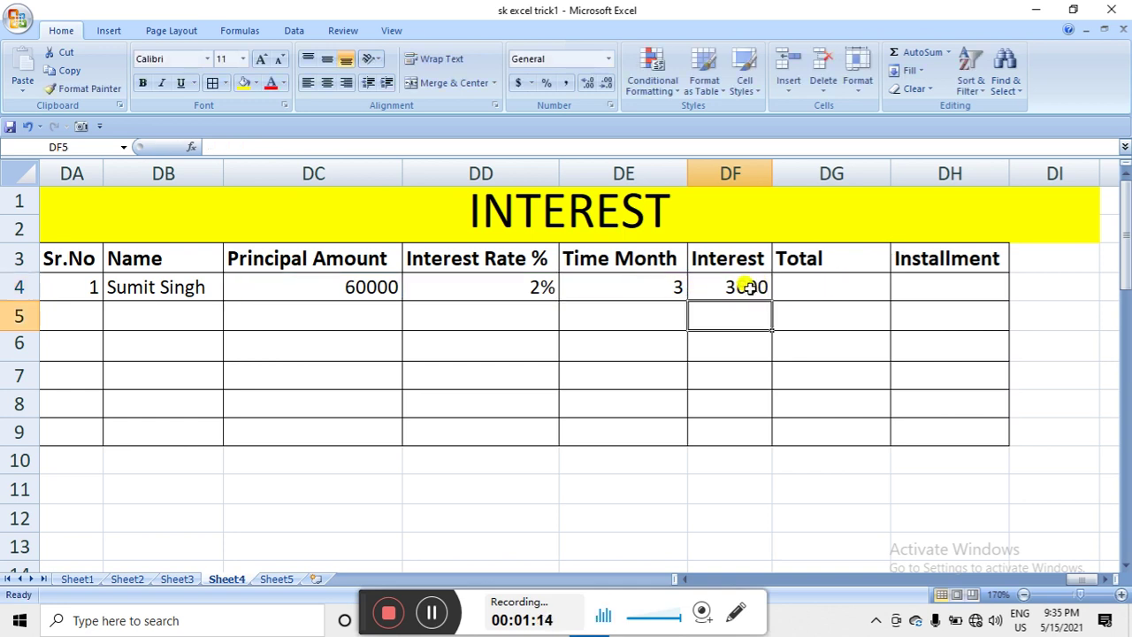
pyautogui.click(749, 287)
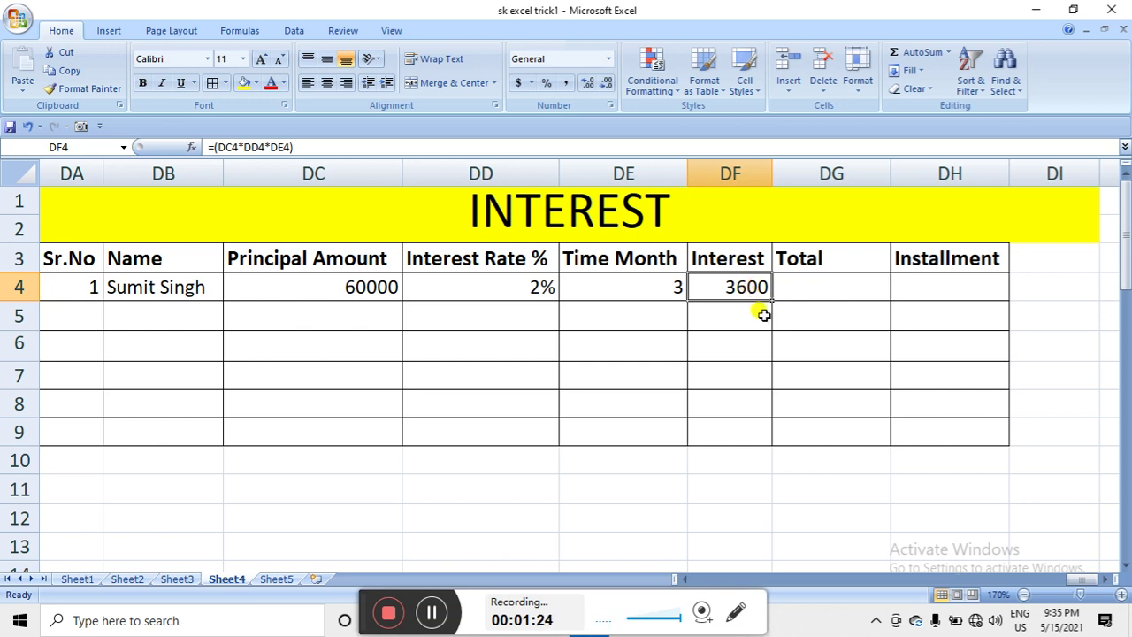
pyautogui.press('Right')
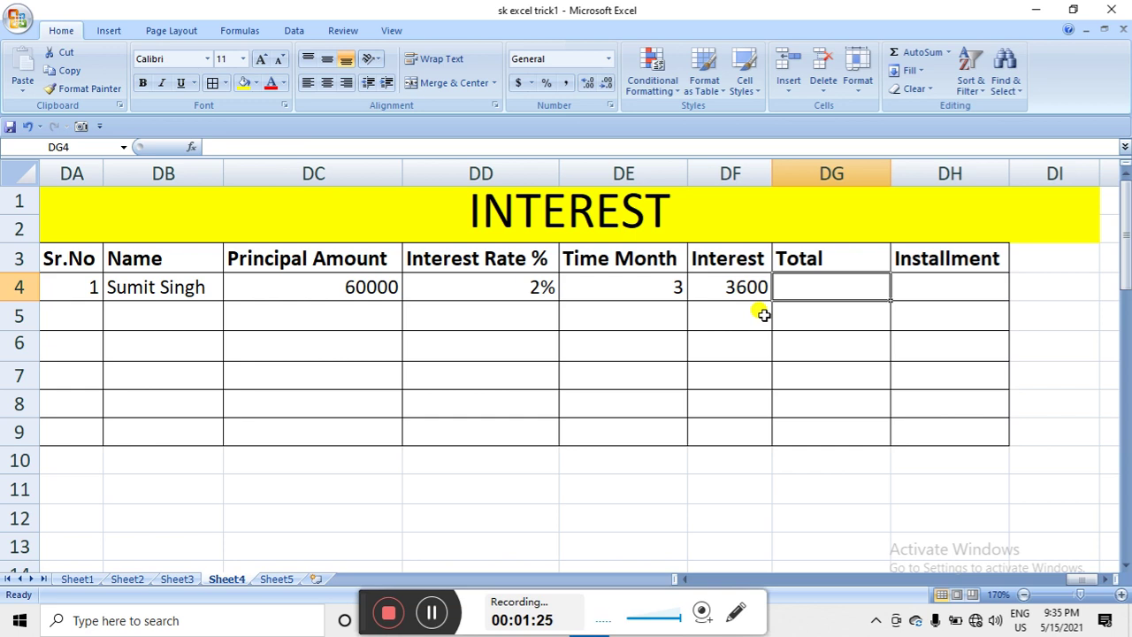
# Enter =(DC4+DF4) in DG4 so row 4's Total shows 63600
pyautogui.write('=(')
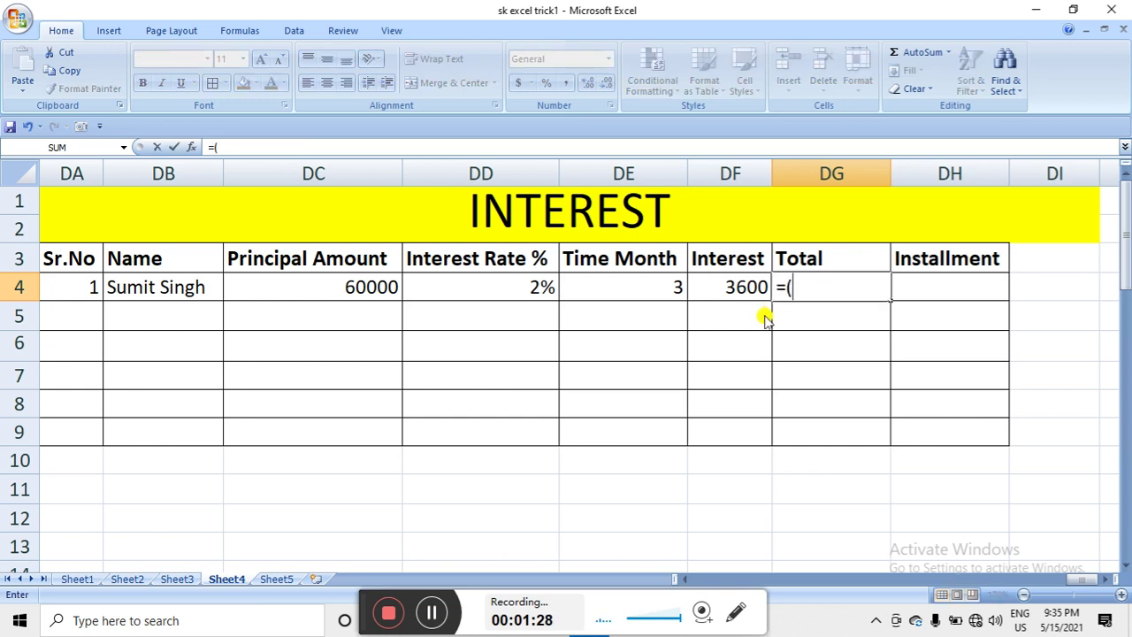
pyautogui.click(310, 289)
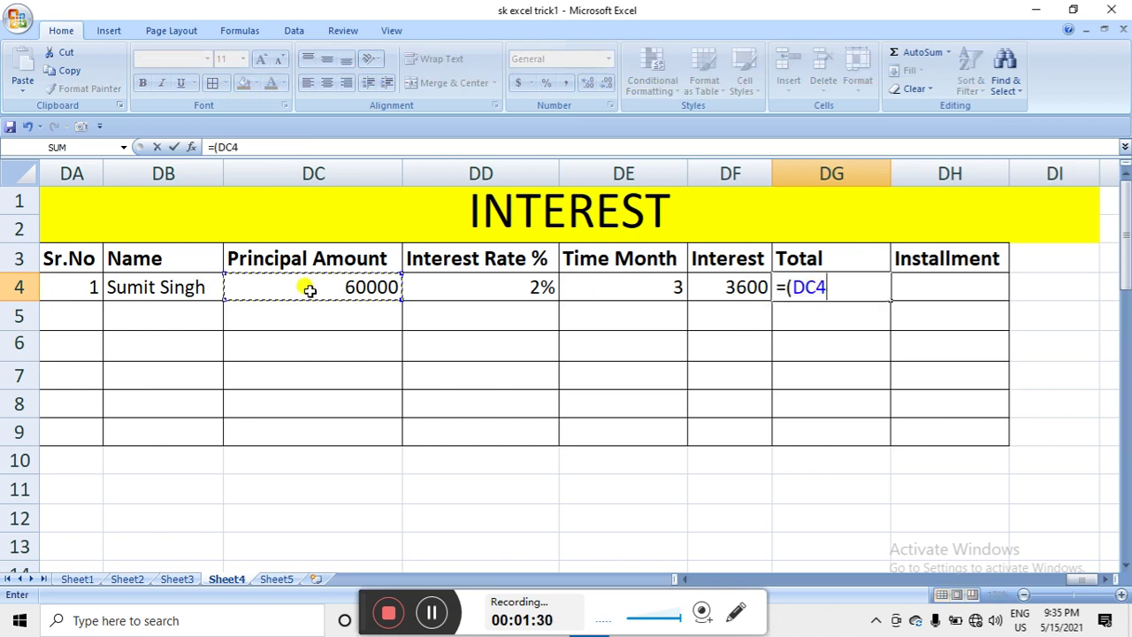
pyautogui.write('+')
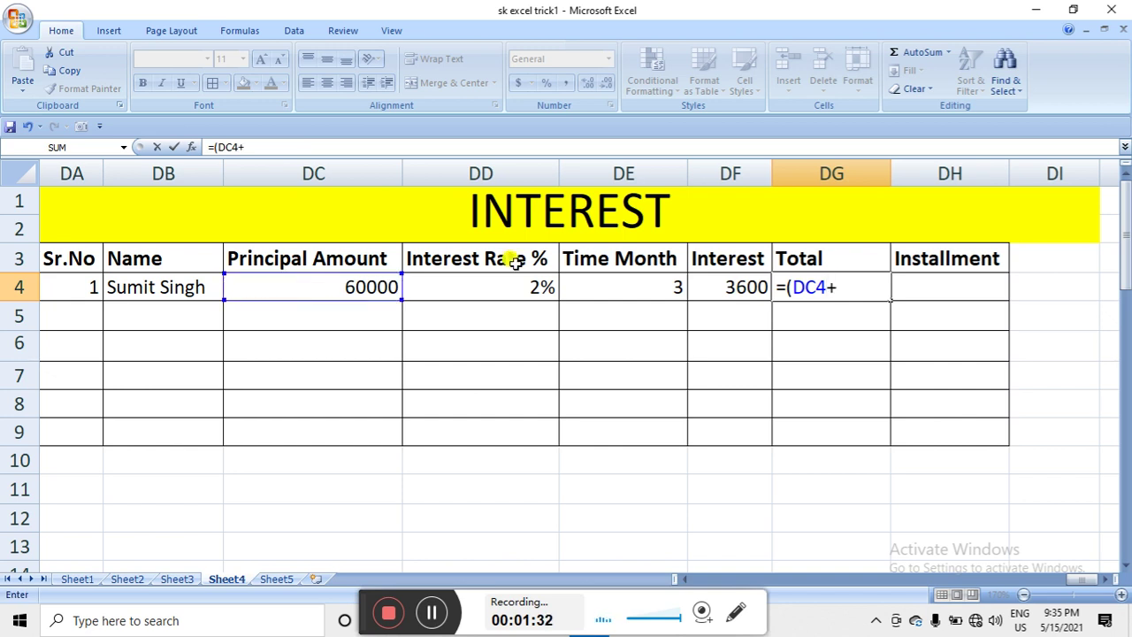
pyautogui.click(733, 281)
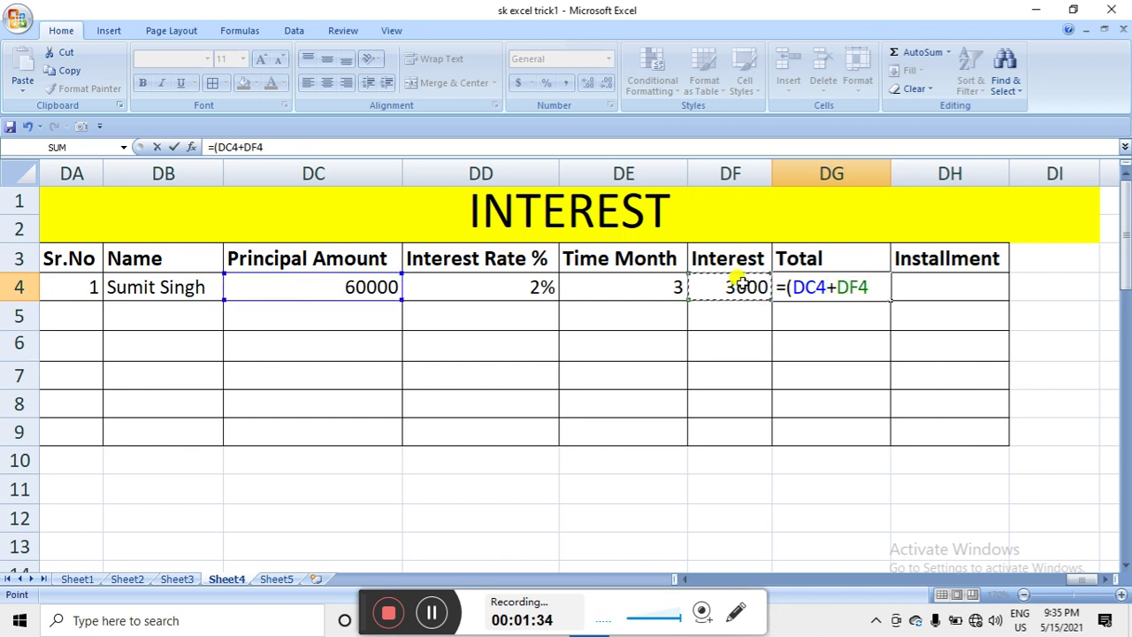
pyautogui.write(')')
pyautogui.press('Return')
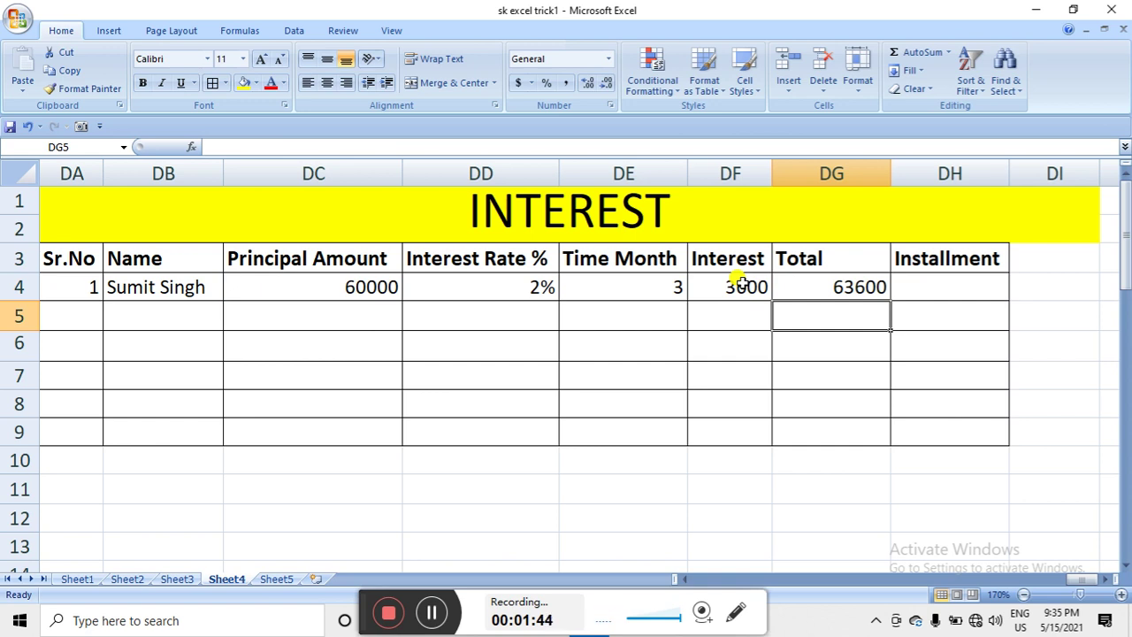
pyautogui.click(964, 289)
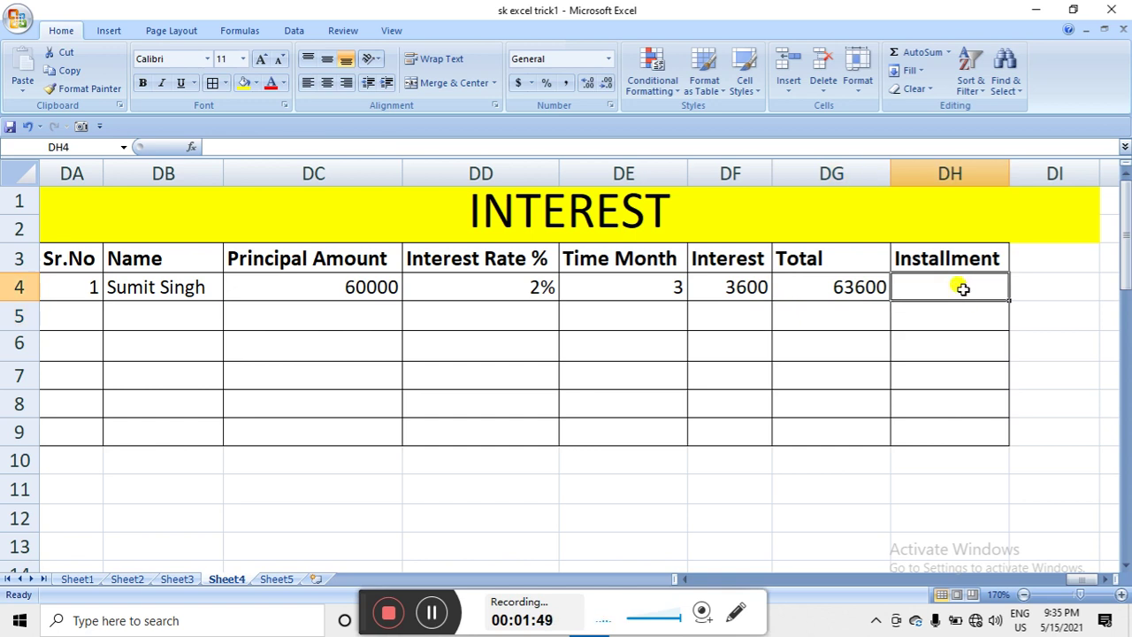
# Enter =(DG4/DE4) in DH4 so row 4's Installment shows 21200
pyautogui.write('=(')
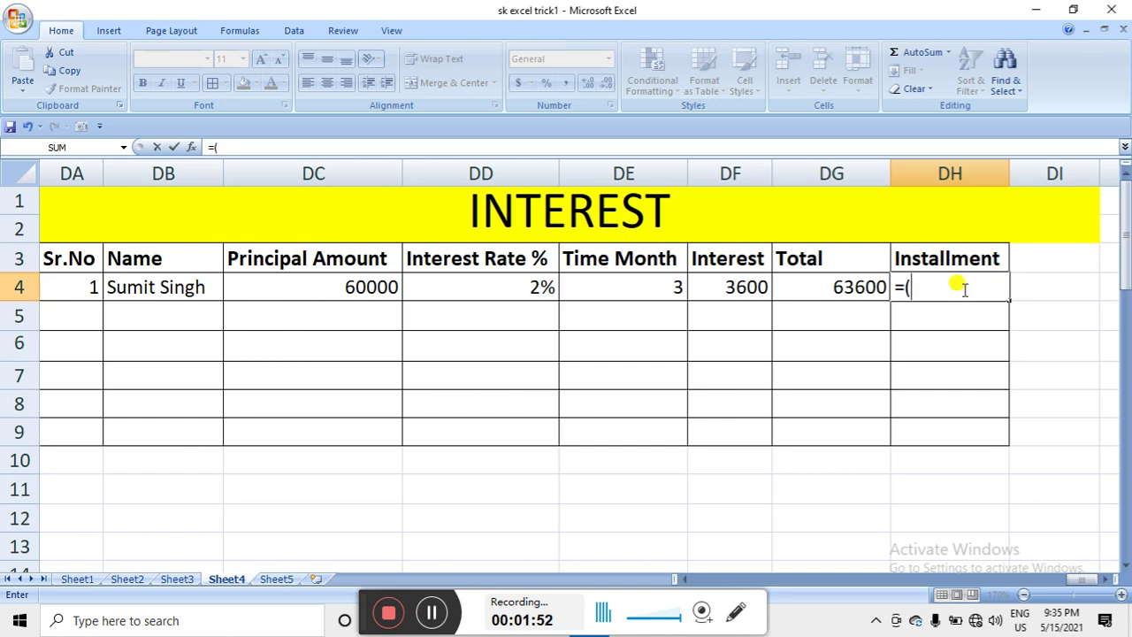
pyautogui.click(812, 286)
pyautogui.write('/')
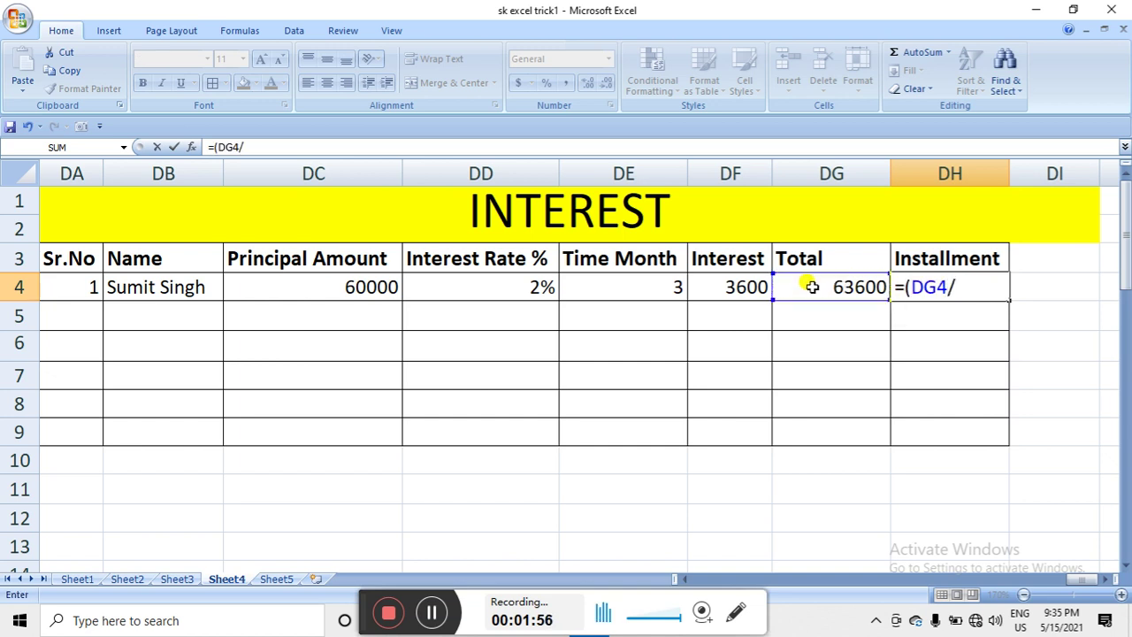
pyautogui.click(637, 286)
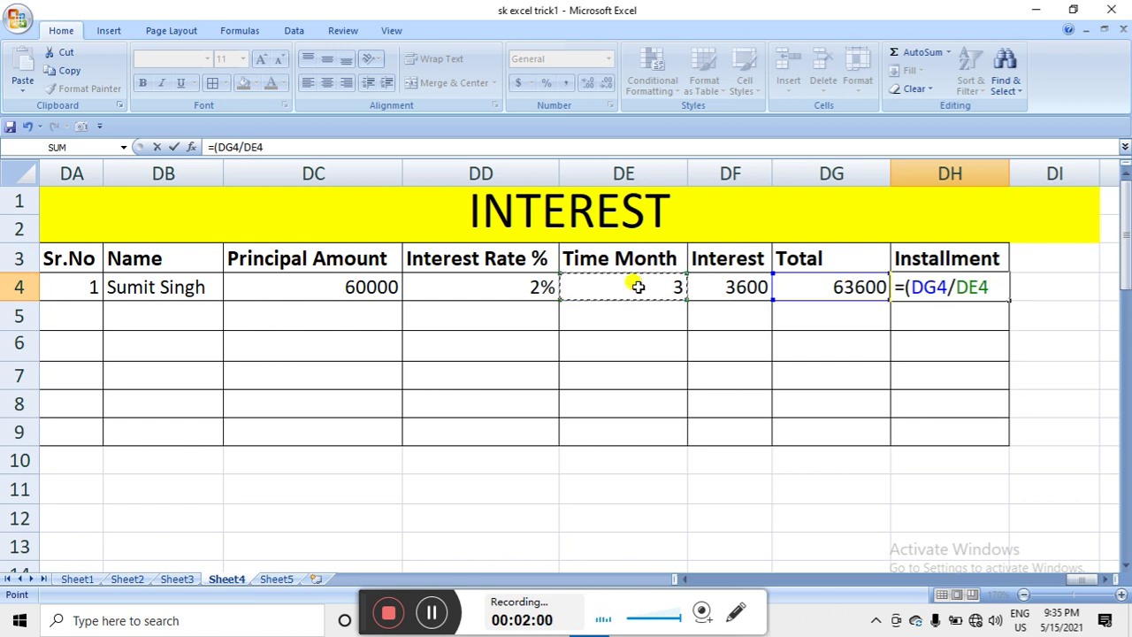
pyautogui.write(')')
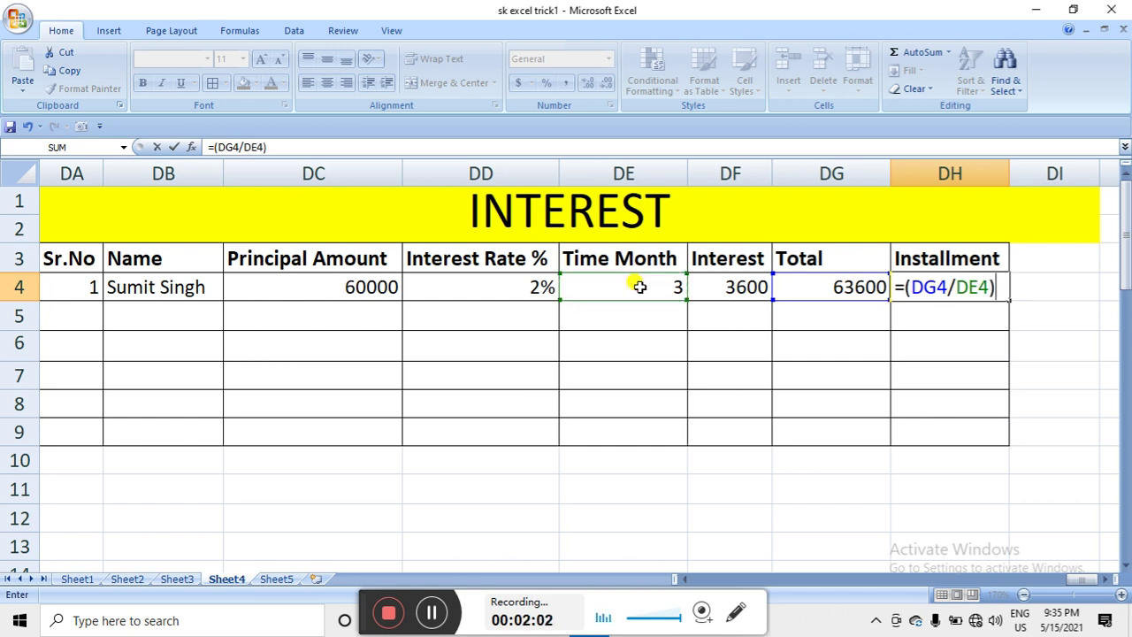
pyautogui.press('Return')
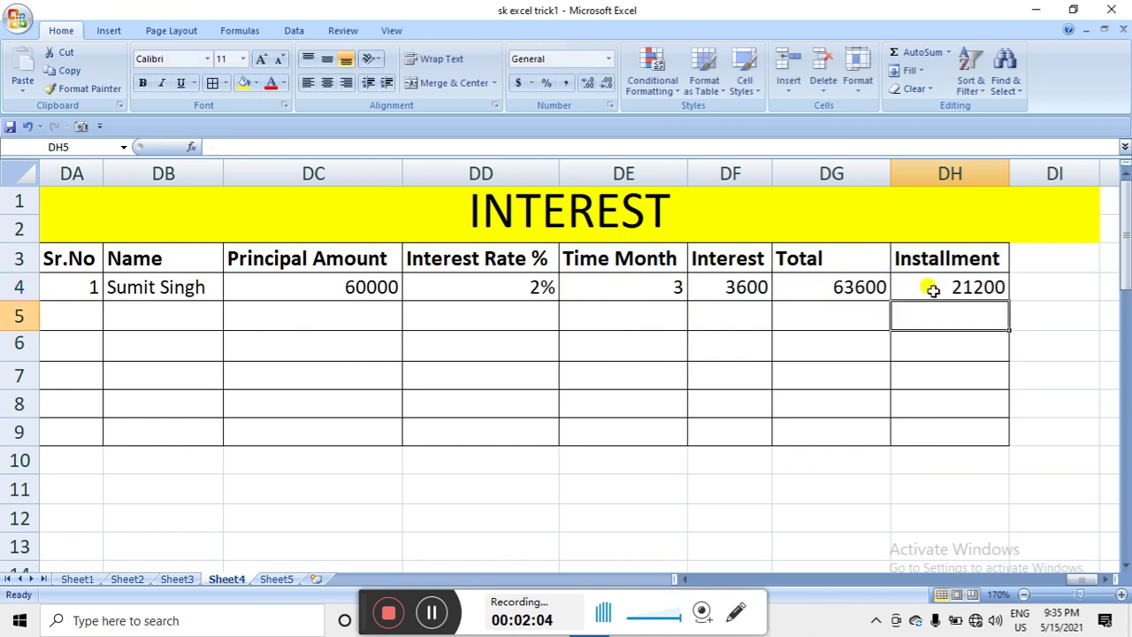
pyautogui.click(636, 288)
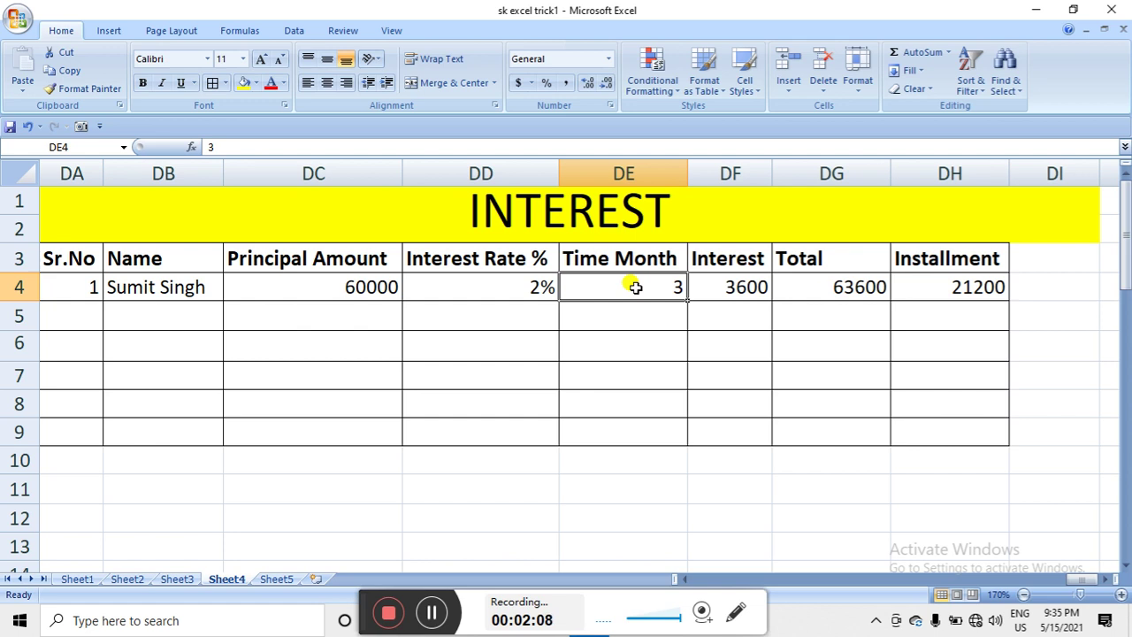
# Change row 4's Time Month to 12, updating results to 14400, 74400 and 6200
pyautogui.write('12')
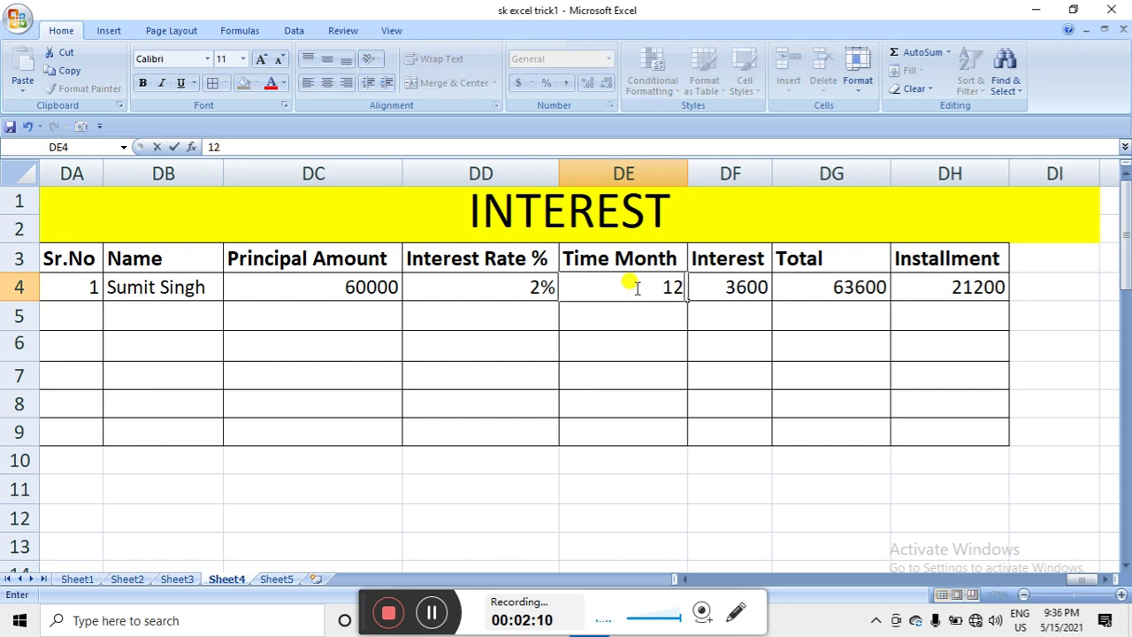
pyautogui.press('Return')
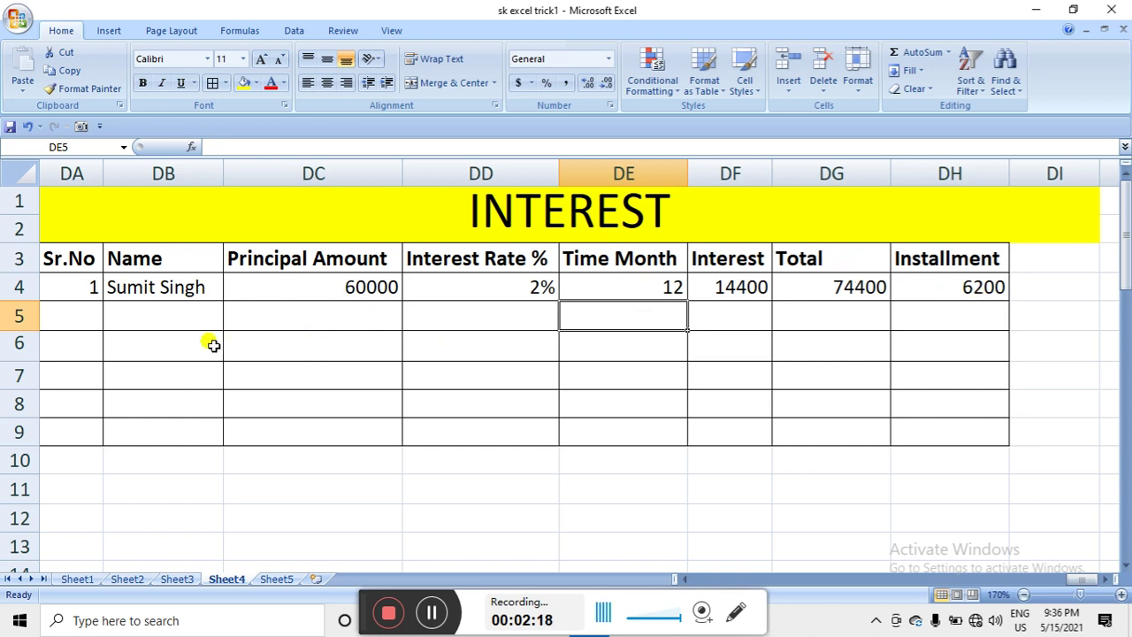
pyautogui.click(180, 315)
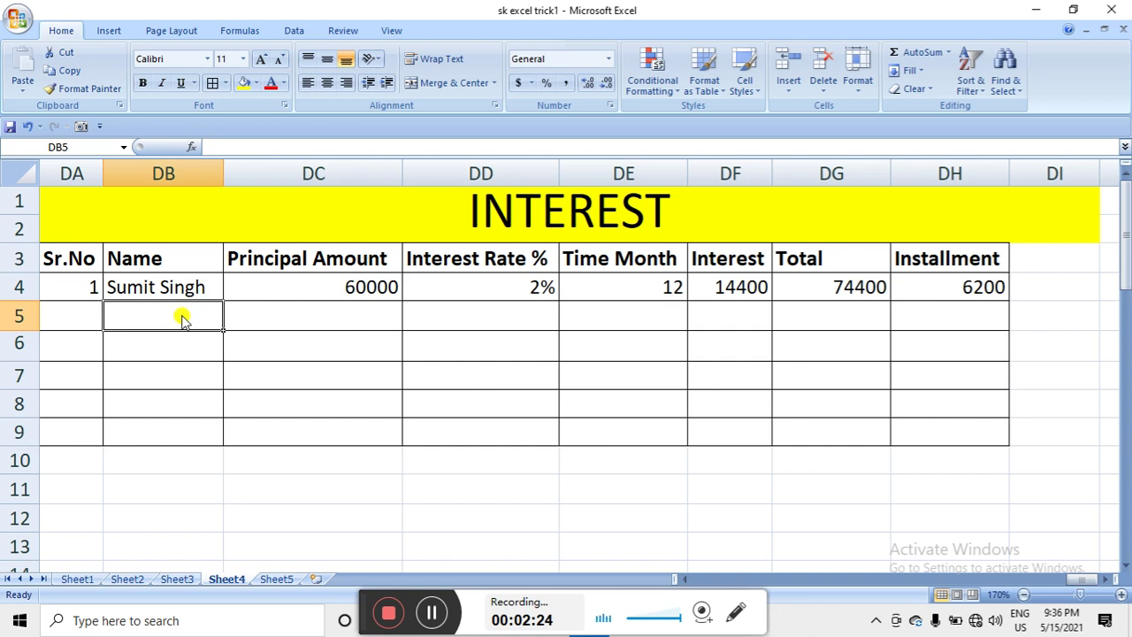
# Type the second borrower's name in row 5, correcting the typos
pyautogui.write('Amit')
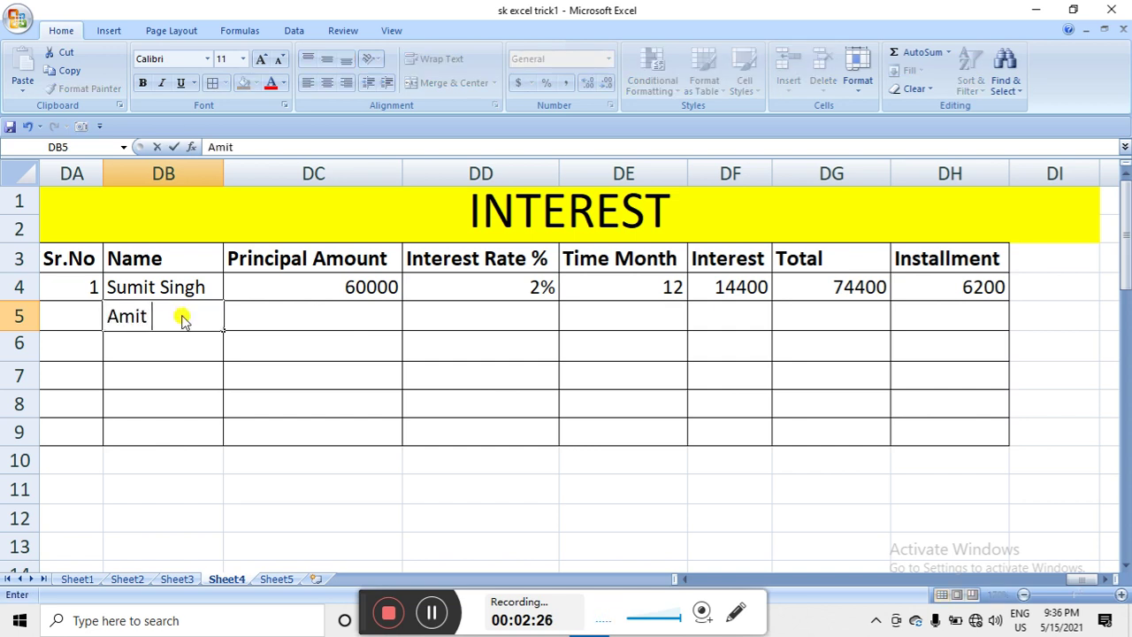
pyautogui.write(' Kumatr')
pyautogui.press('BackSpace')
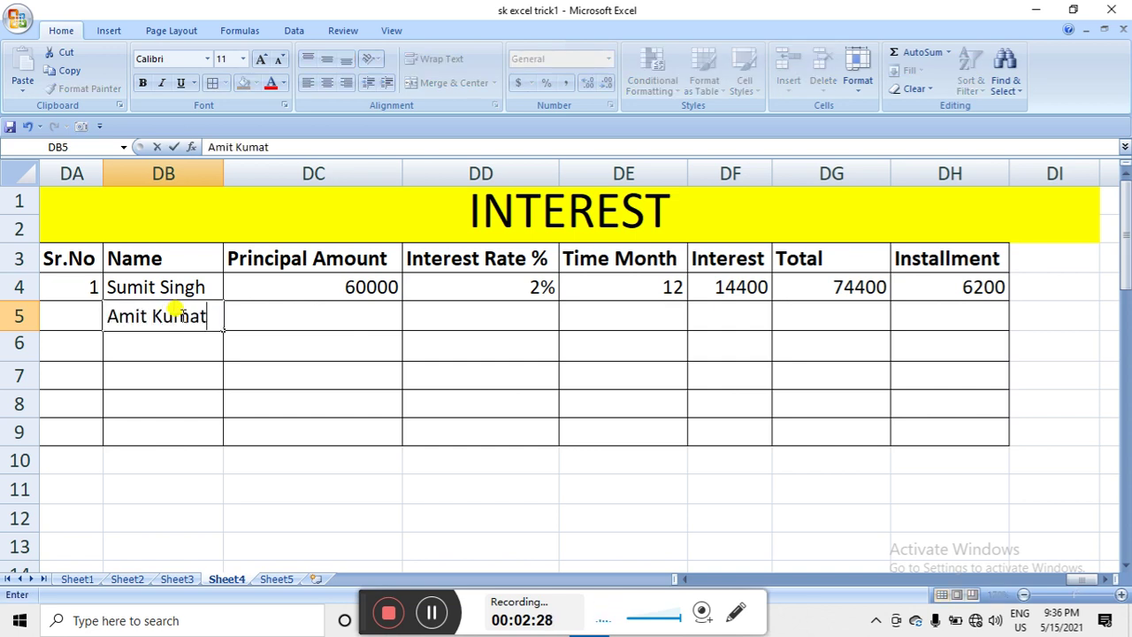
pyautogui.press('BackSpace')
pyautogui.write('R')
pyautogui.press('BackSpace')
pyautogui.write('r')
pyautogui.press('Return')
pyautogui.press('Right')
pyautogui.press('Right')
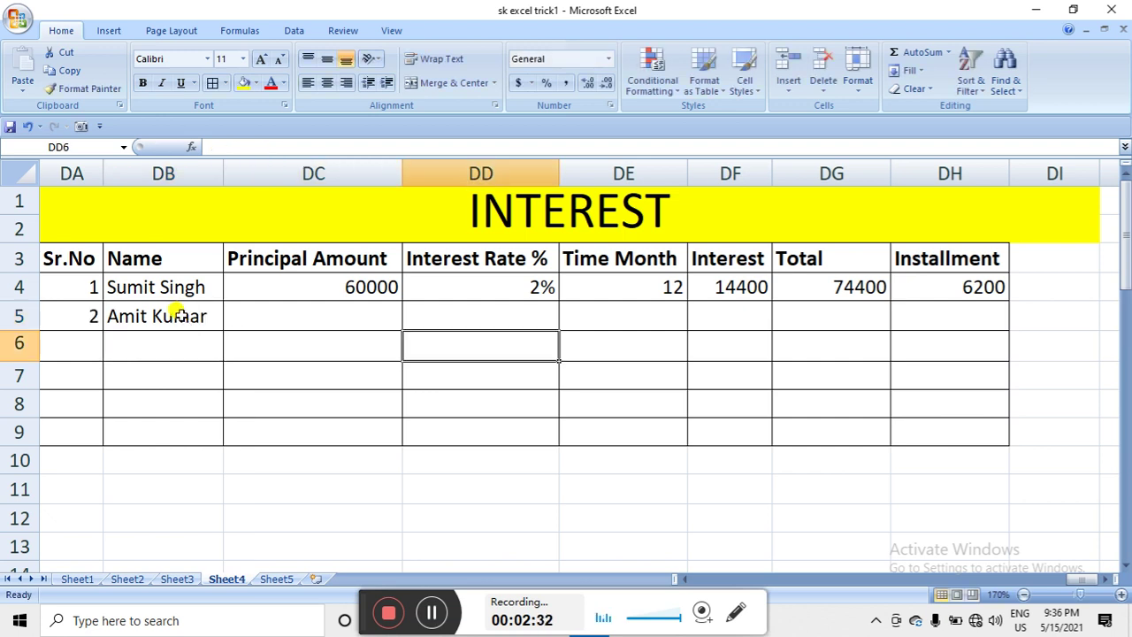
pyautogui.press('Up')
pyautogui.press('Left')
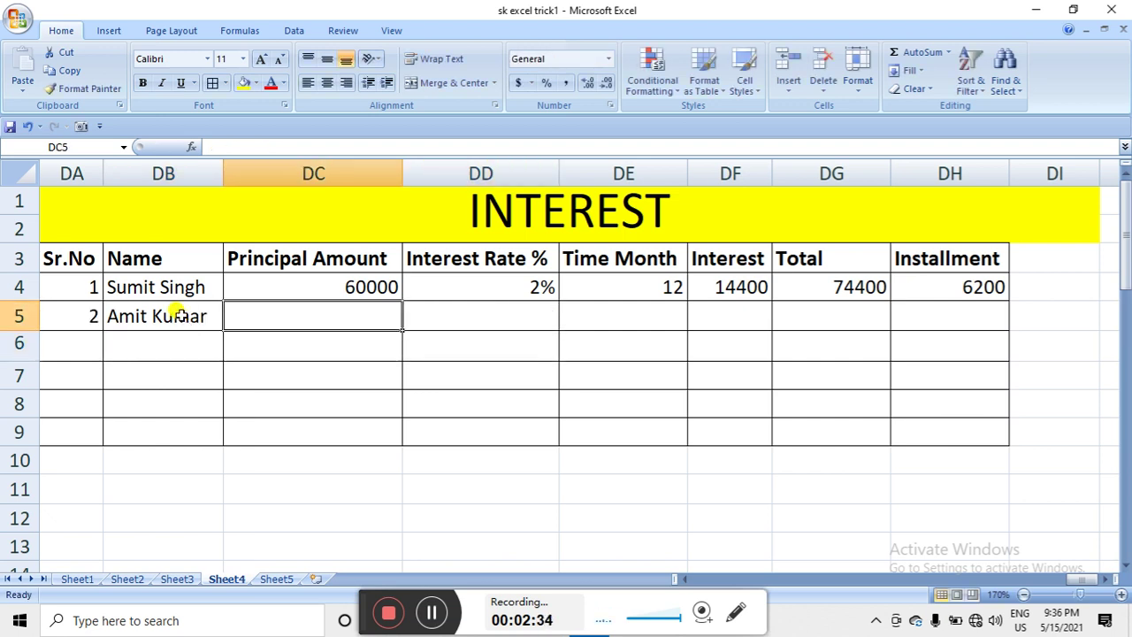
# Enter principal 79099, a 4% rate and 10 months in row 5
pyautogui.write('79099')
pyautogui.press('Return')
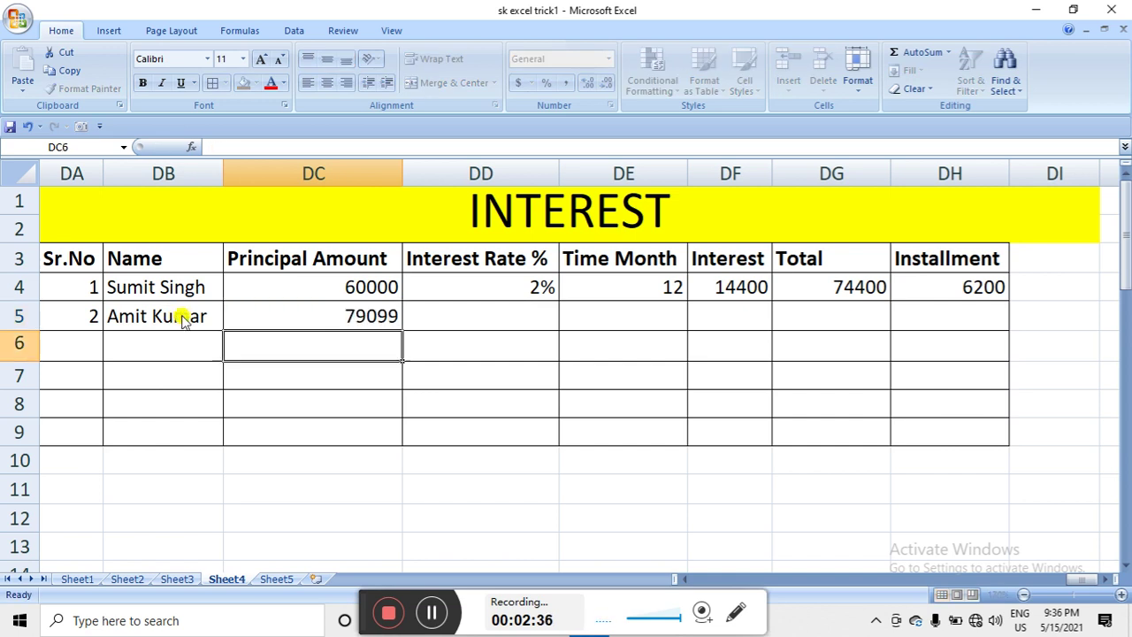
pyautogui.press('Right')
pyautogui.press('Up')
pyautogui.write('4')
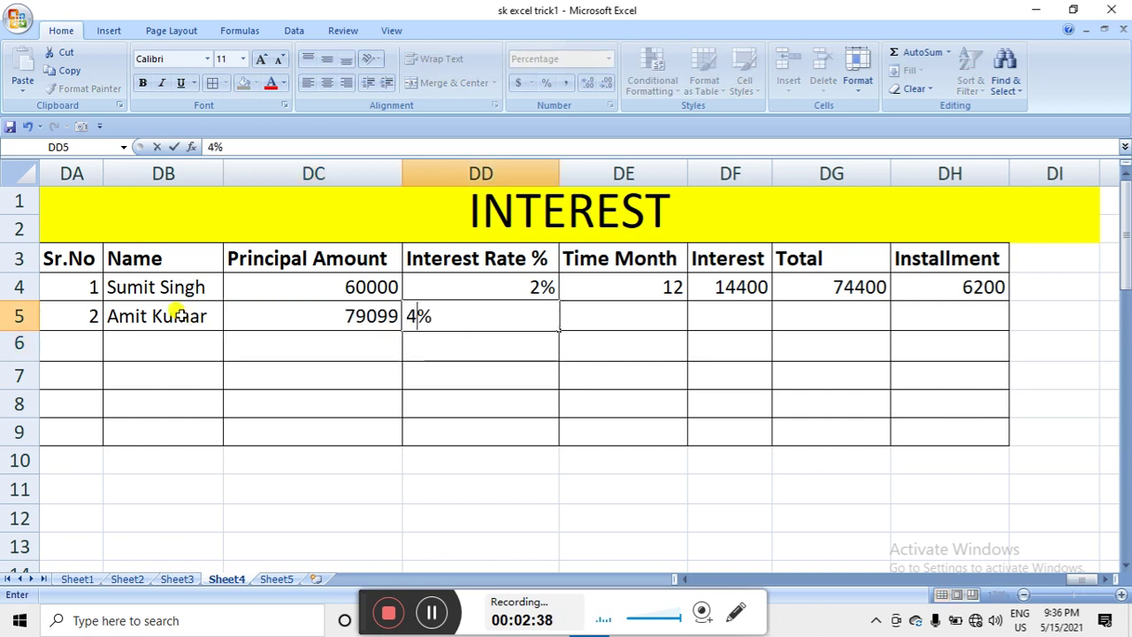
pyautogui.press('Return')
pyautogui.press('Right')
pyautogui.press('Up')
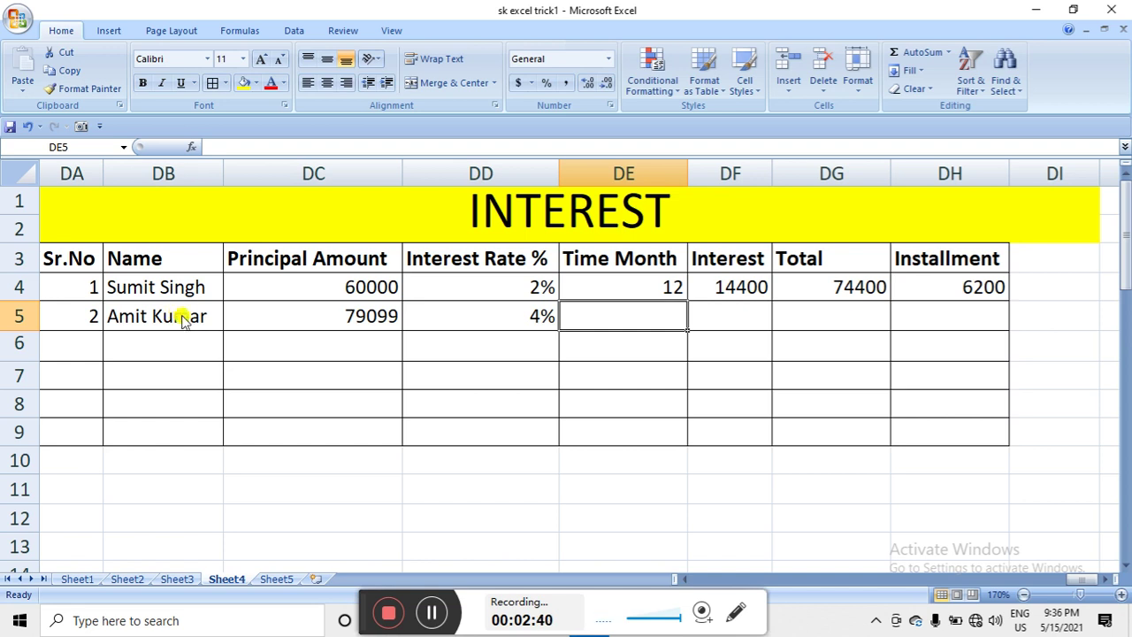
pyautogui.write('10')
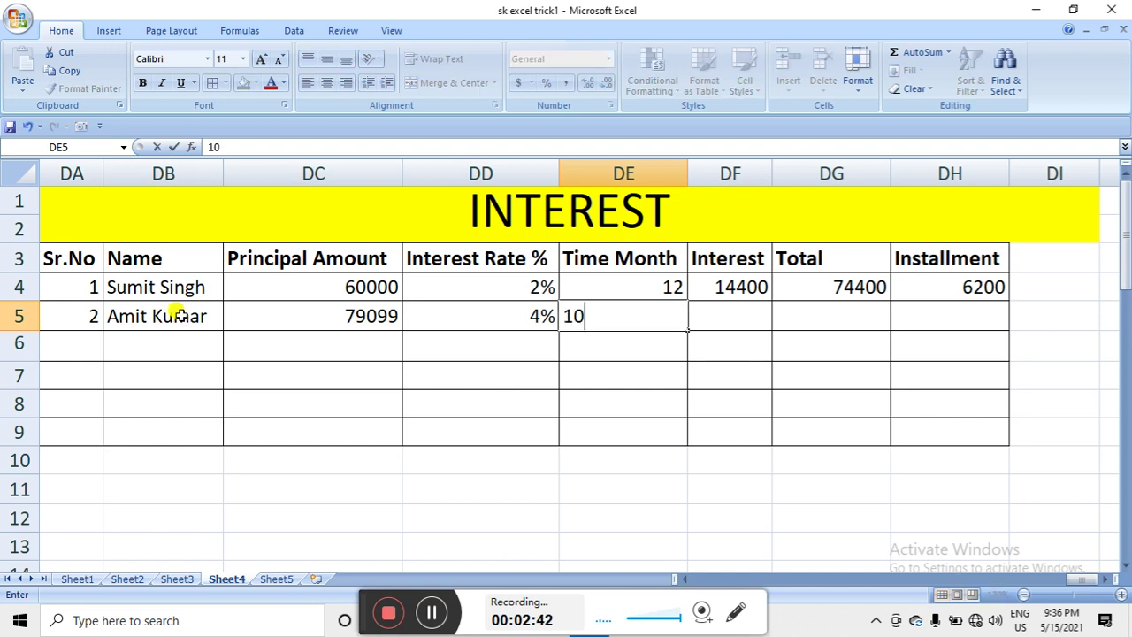
pyautogui.press('Return')
pyautogui.press('Right')
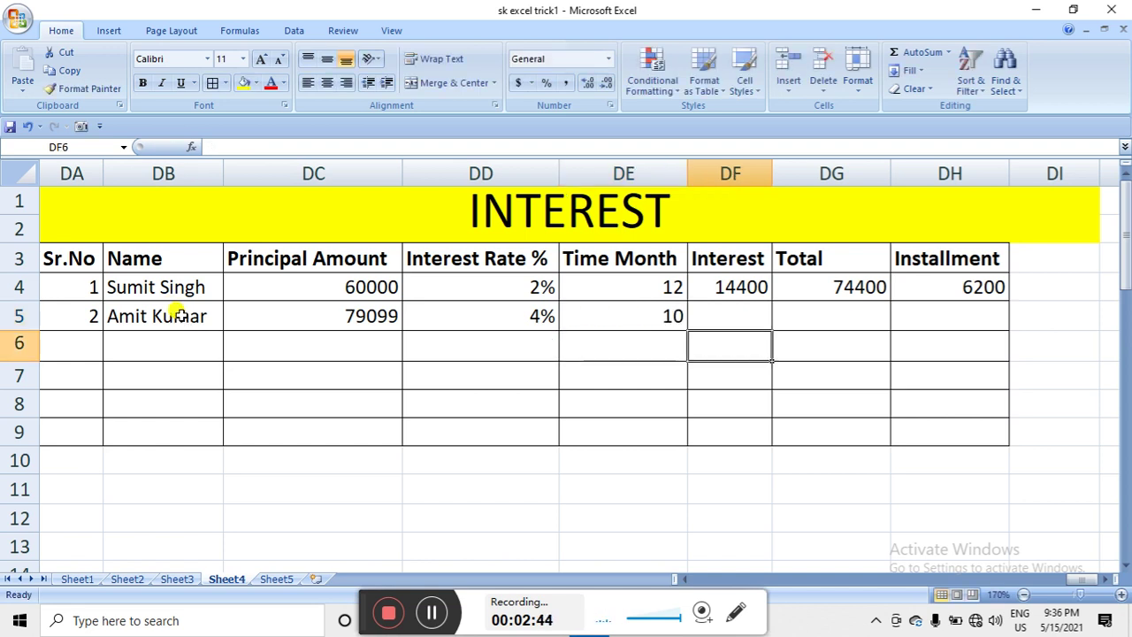
pyautogui.press('Up')
pyautogui.press('Up')
# Copy row 4's DF4:DH4 formulas into row 5, giving 31639.6, 110738.6 and 11073.86
pyautogui.hotkey('shift', 'Right')
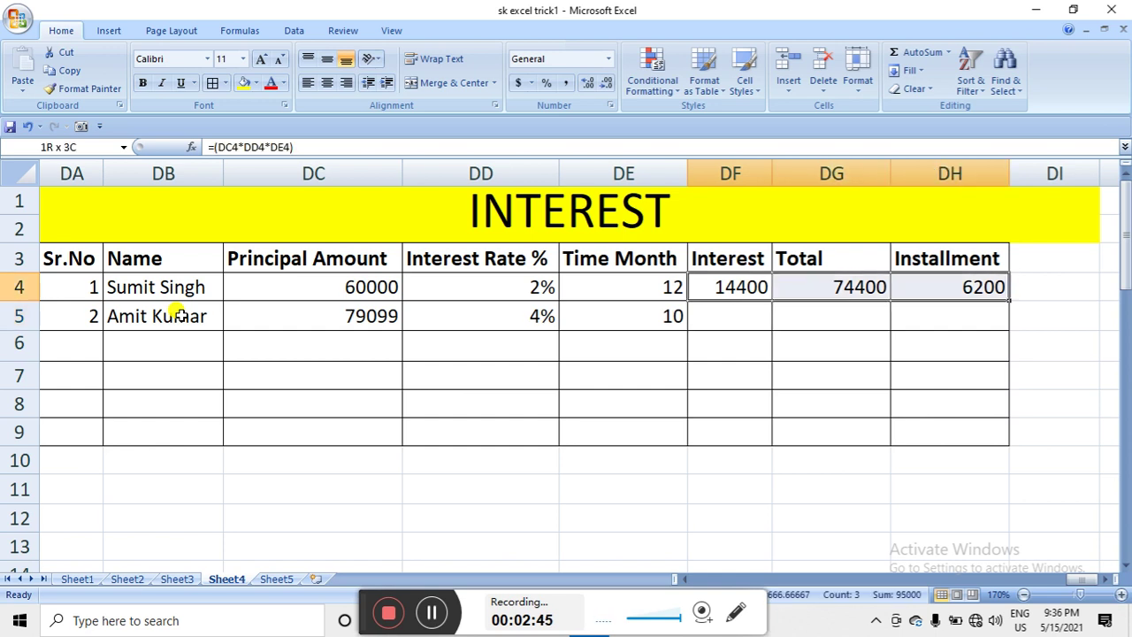
pyautogui.hotkey('shift', 'Right')
pyautogui.hotkey('ctrl', 'c')
pyautogui.press('Down')
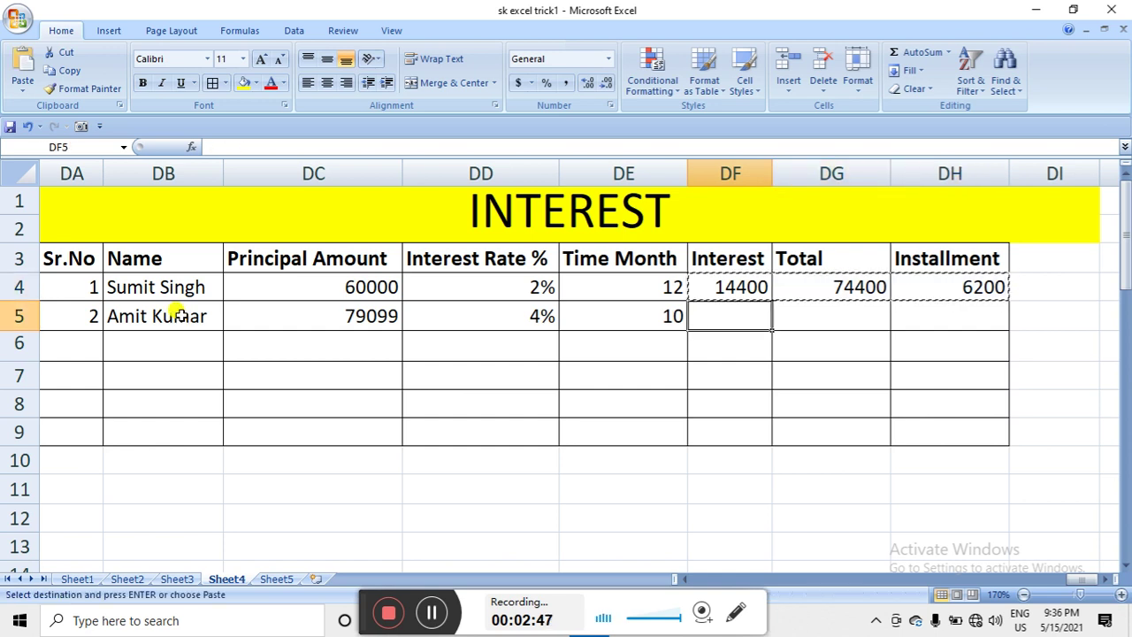
pyautogui.press('Return')
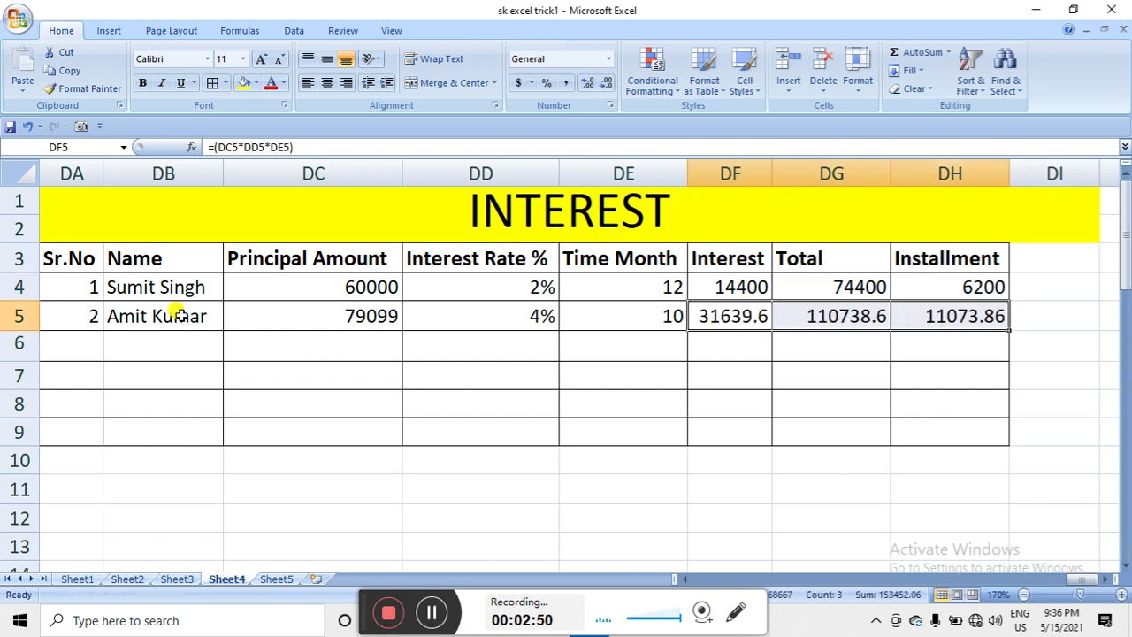